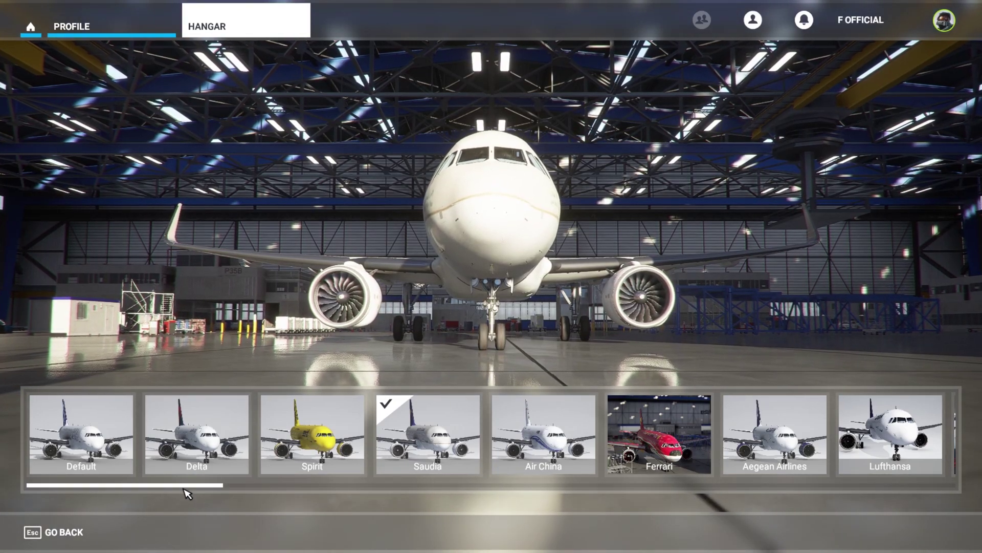
- Apply the Kiribati livery to the Airbus in the hangar
left_click_drag(186, 493, 561, 491)
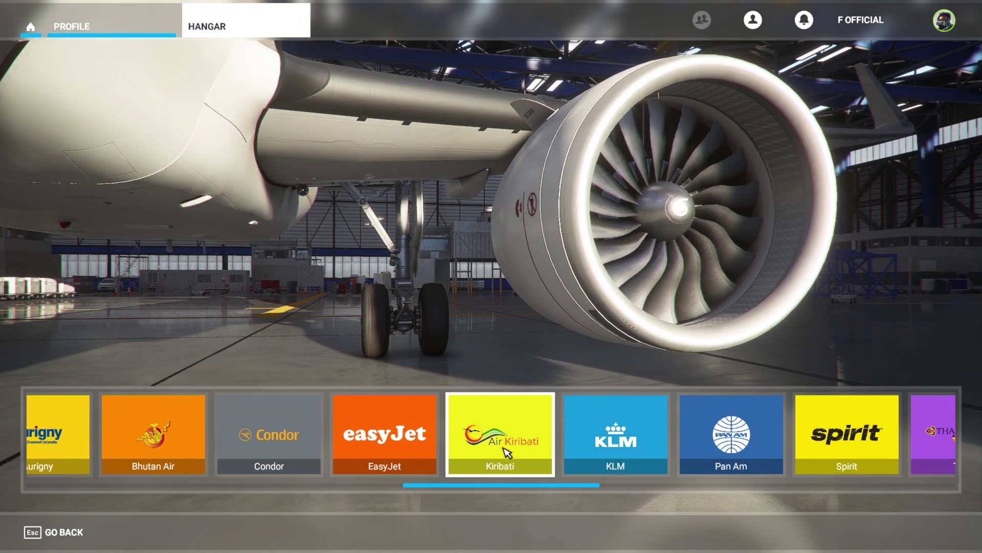
left_click(507, 453)
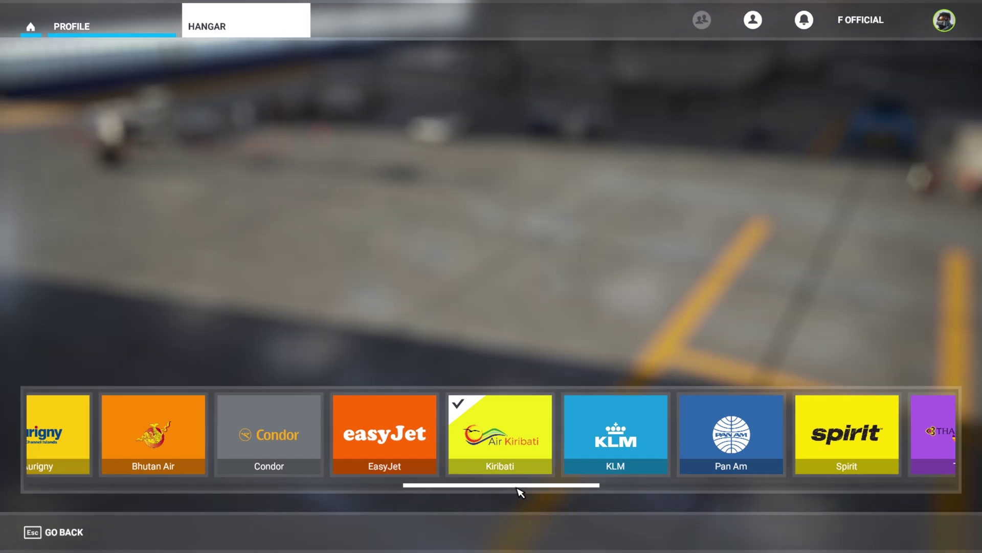
- Apply the JetBlue livery to the Airbus, then view it from the cockpit and return to the showcase camera
left_click_drag(524, 492, 707, 494)
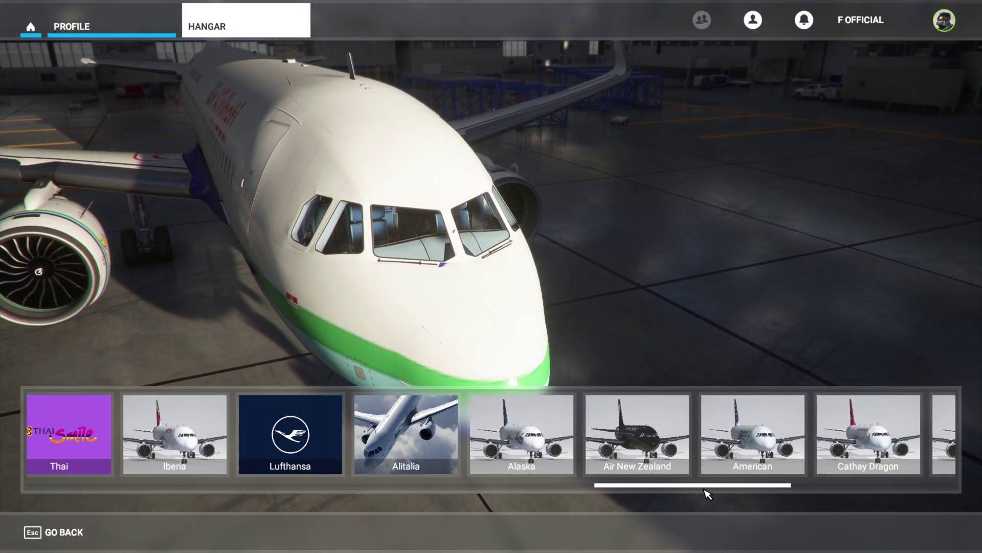
left_click_drag(708, 494, 871, 500)
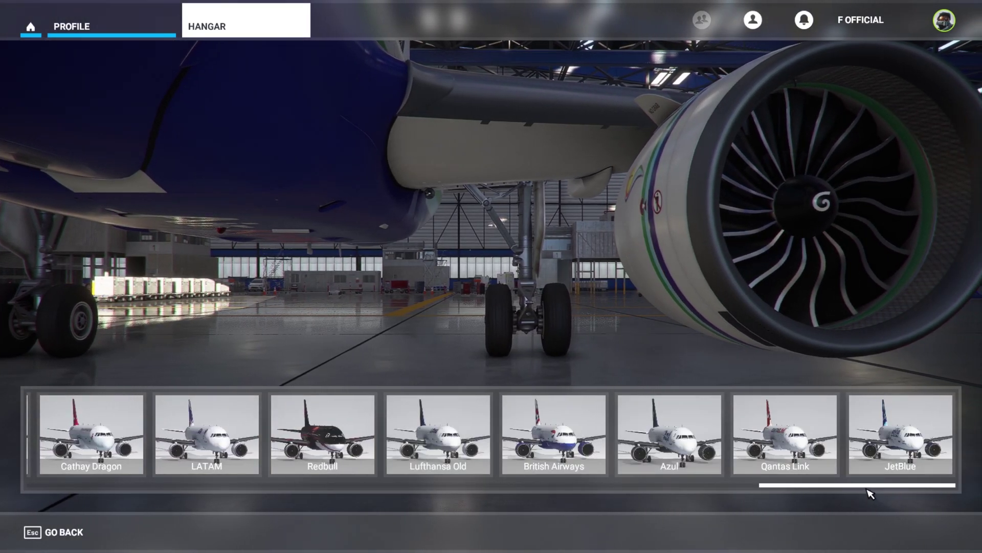
left_click(902, 444)
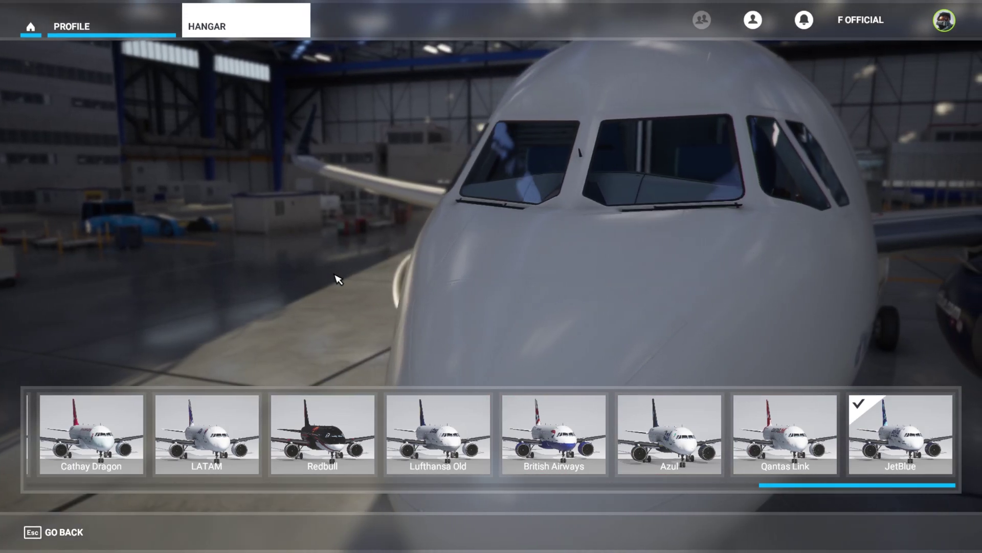
left_click(72, 540)
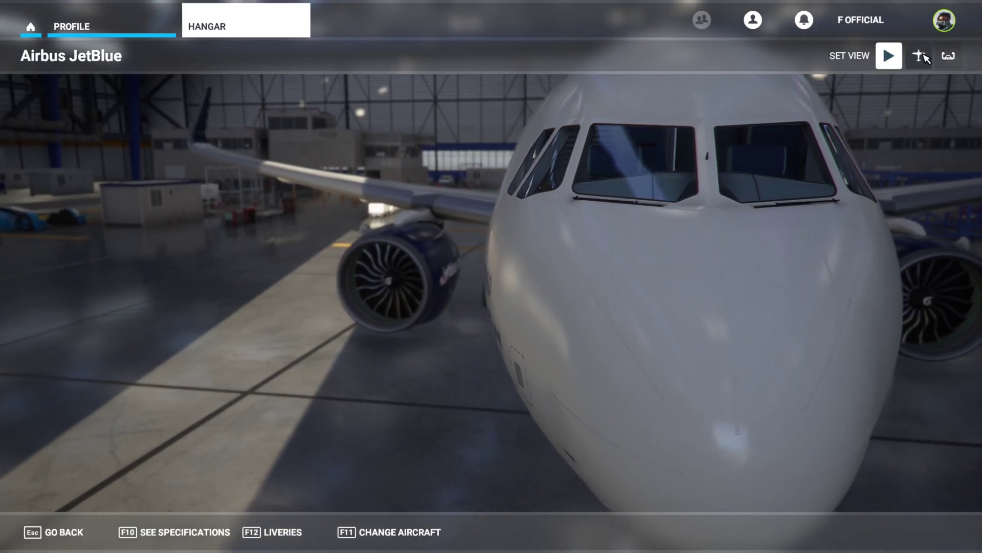
left_click(948, 56)
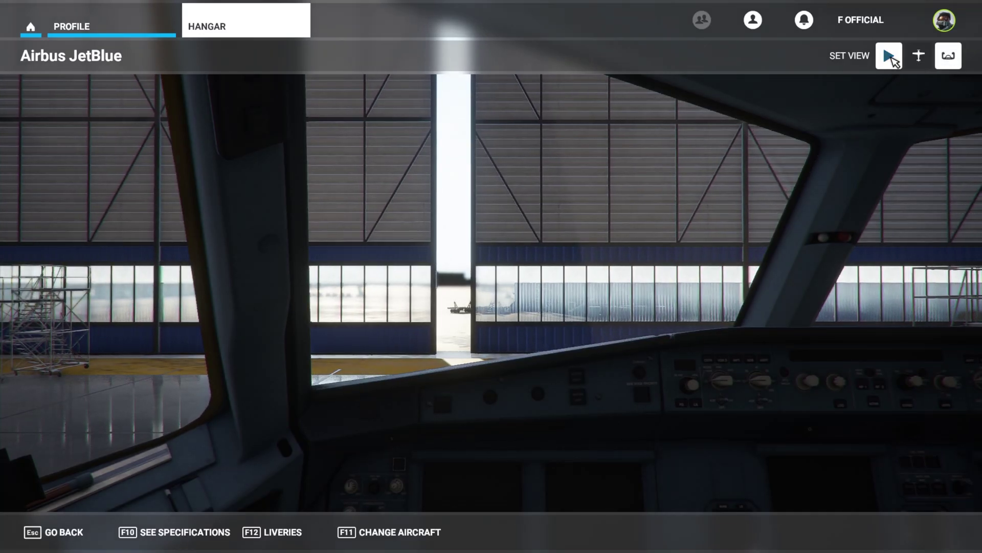
left_click(889, 55)
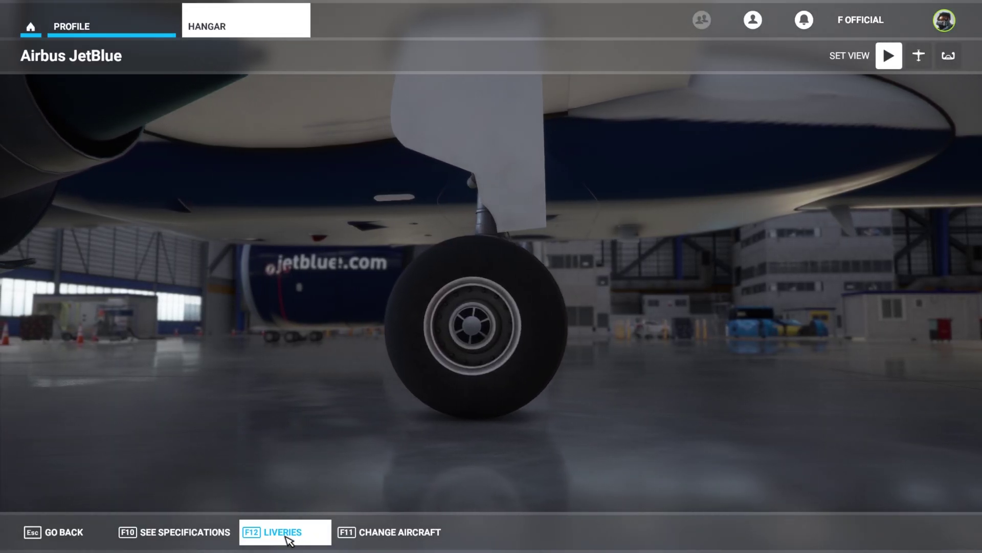
- Apply the Redbull livery to the Airbus and view it with the showcase and cockpit cameras
left_click(287, 537)
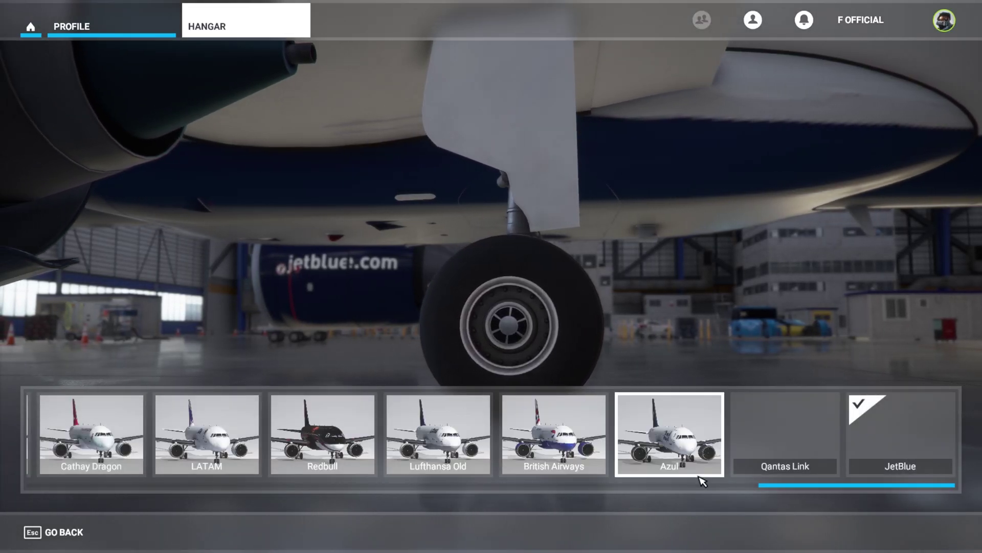
left_click_drag(815, 498, 730, 506)
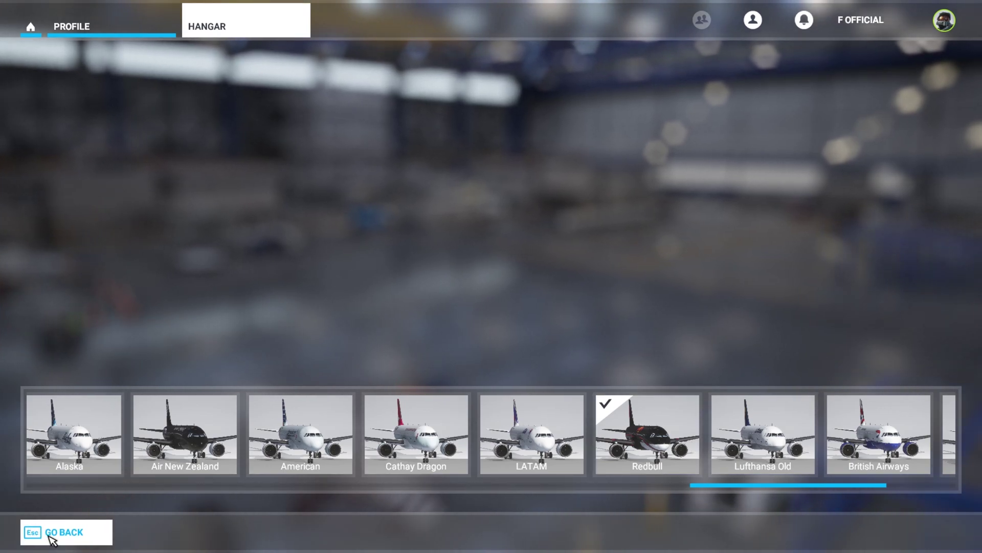
left_click(25, 535)
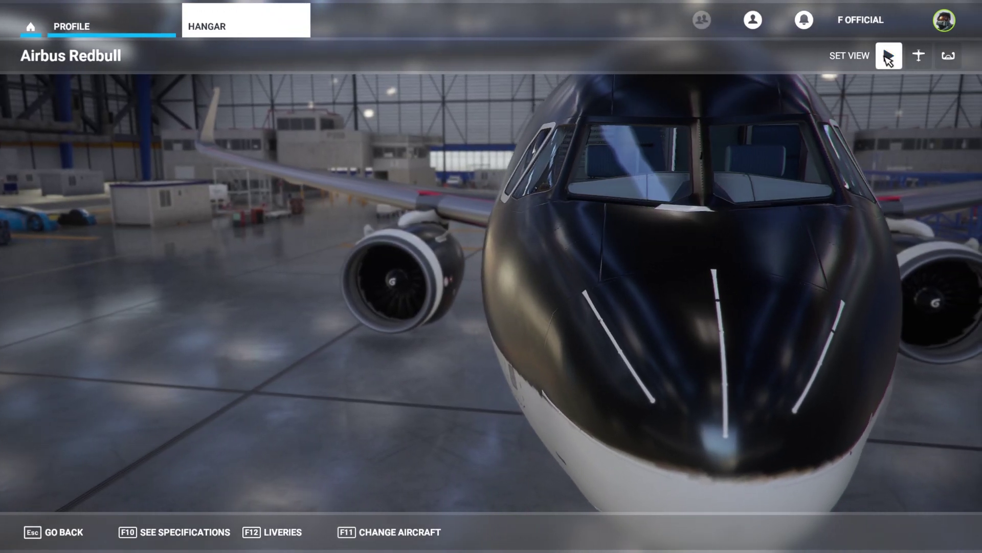
left_click(888, 56)
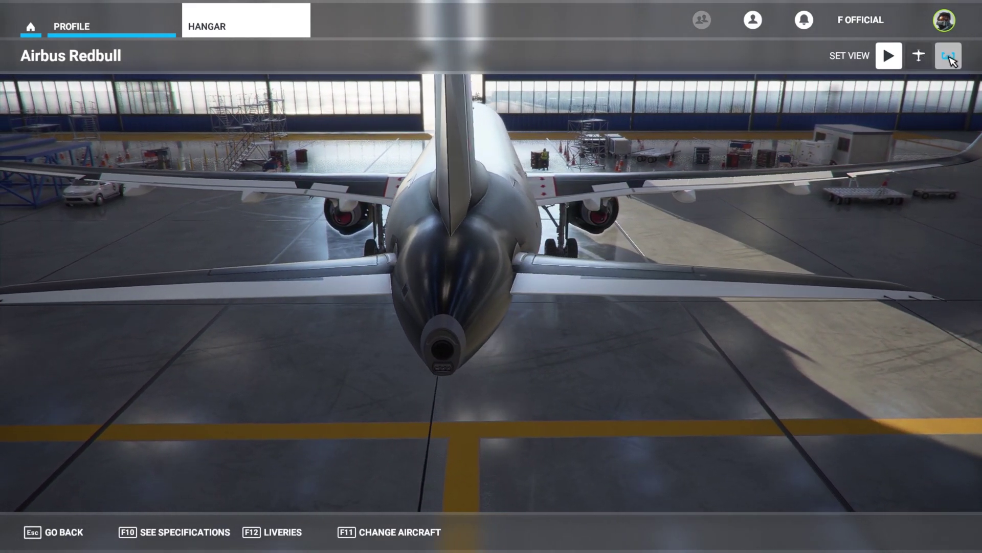
left_click(949, 55)
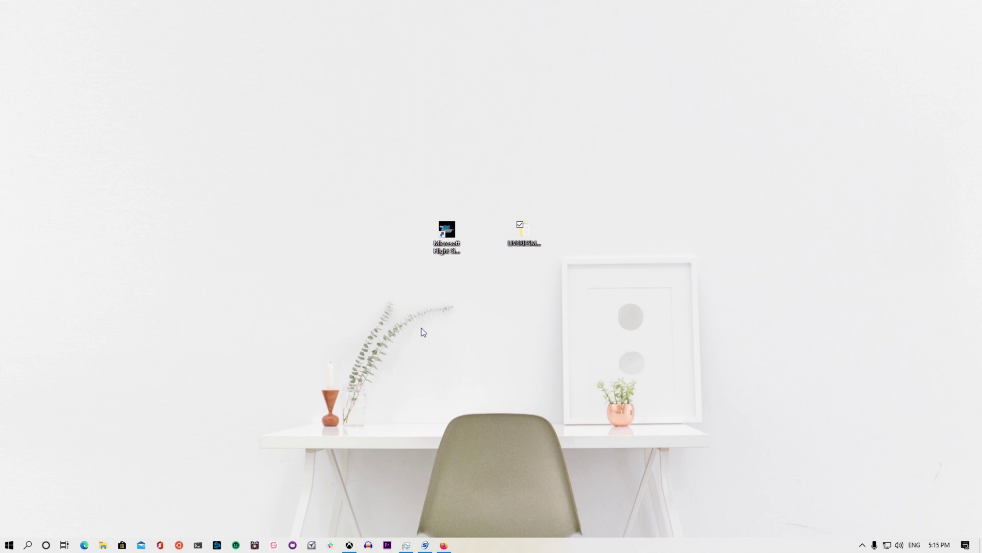
- On the desktop, inspect the LIVERIESMEGAPACK contents under liveries-a320, SimObjects, Airplanes, Asobo_A320_NEO, and close the folder
double_click(532, 239)
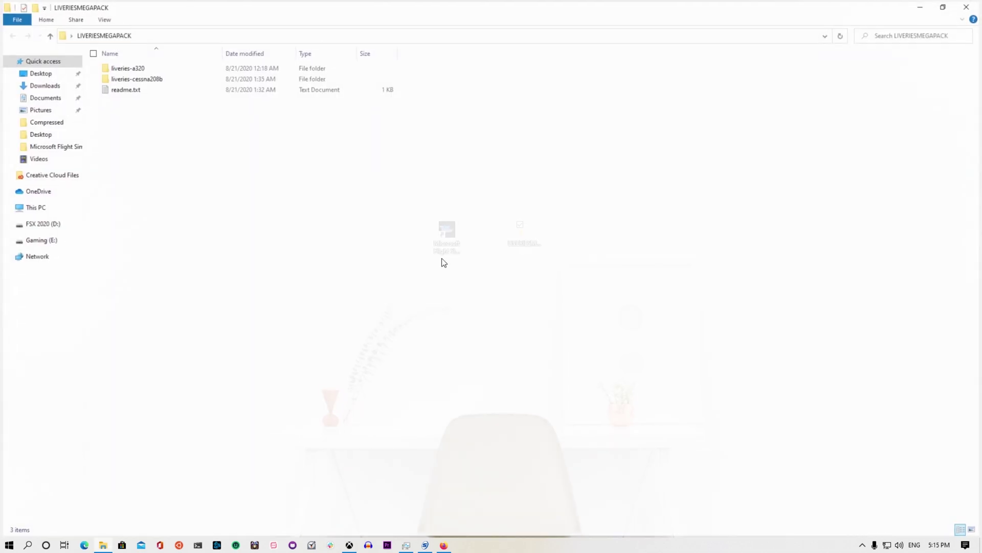
double_click(132, 68)
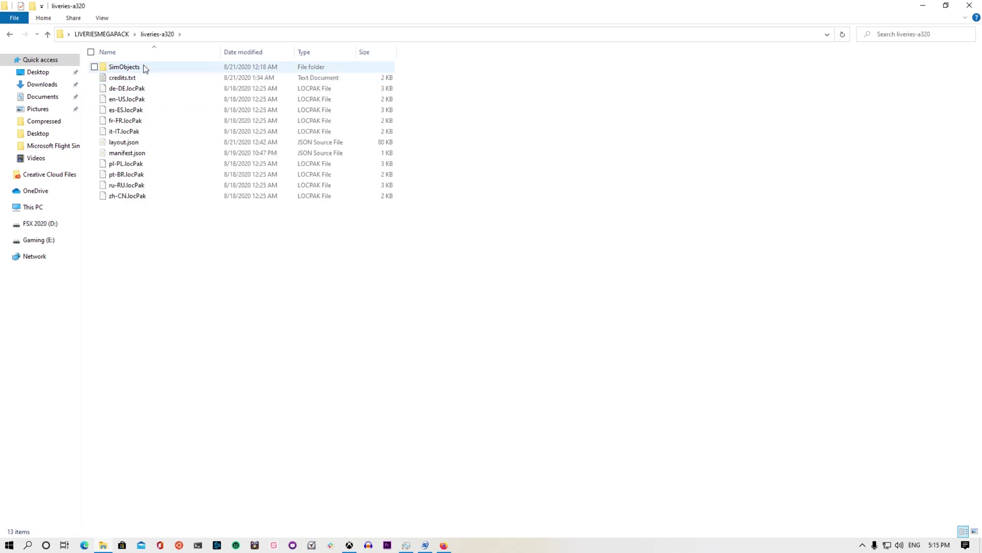
double_click(144, 67)
double_click(141, 69)
double_click(169, 71)
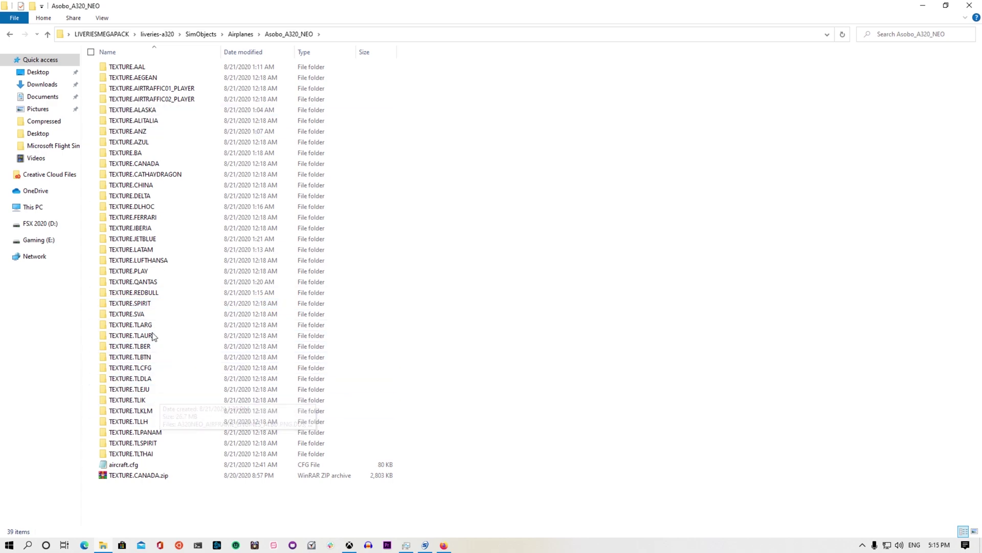
left_click(969, 6)
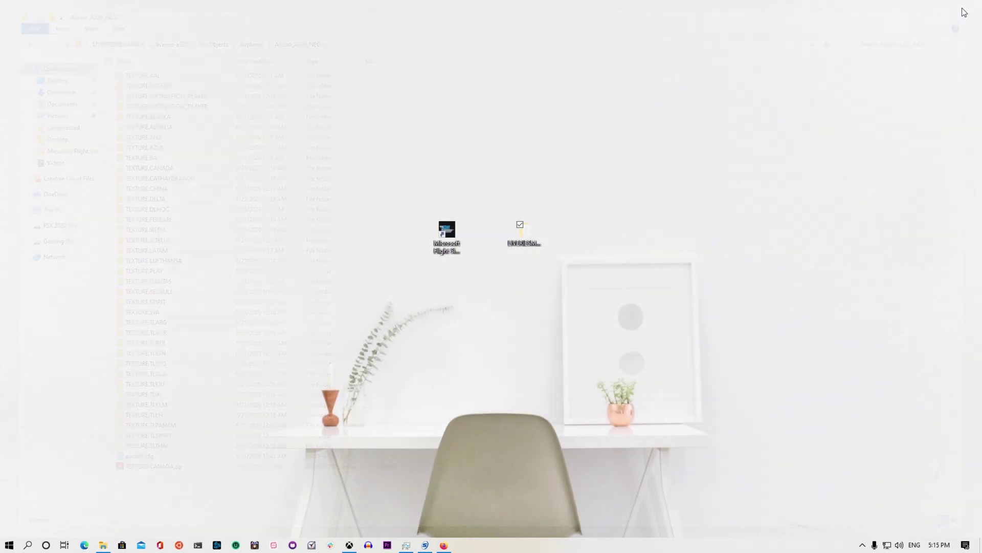
- Reopen the LIVERIESMEGAPACK folder from the desktop and place it in a smaller window, leaving room for a second one
double_click(528, 236)
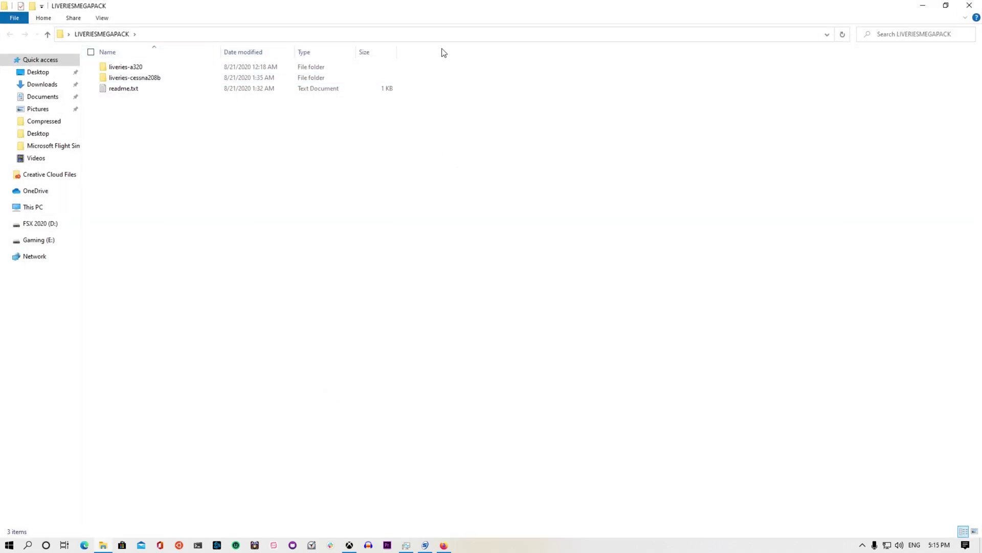
left_click(946, 6)
left_click_drag(489, 96, 560, 51)
left_click_drag(308, 43, 556, 113)
left_click_drag(656, 122, 654, 75)
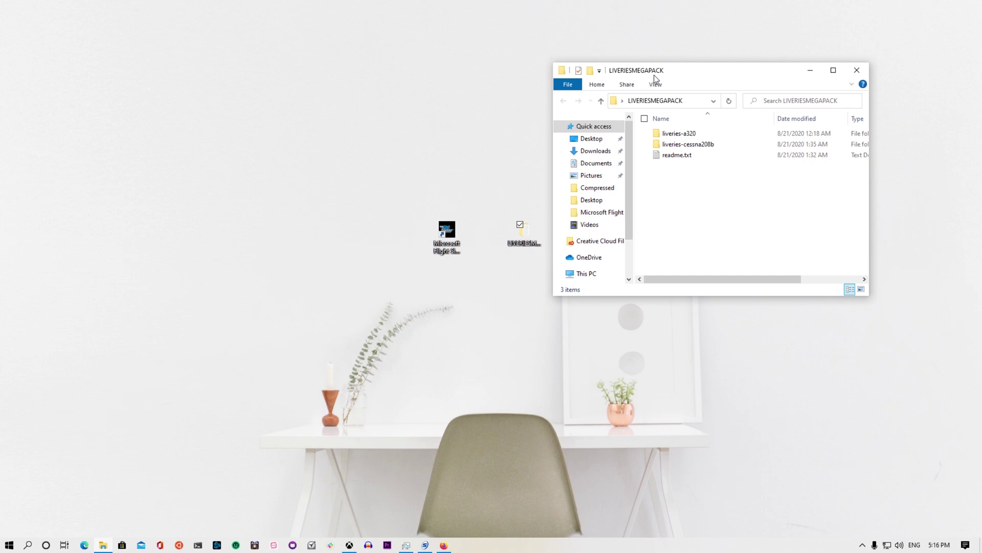
left_click_drag(673, 72, 692, 45)
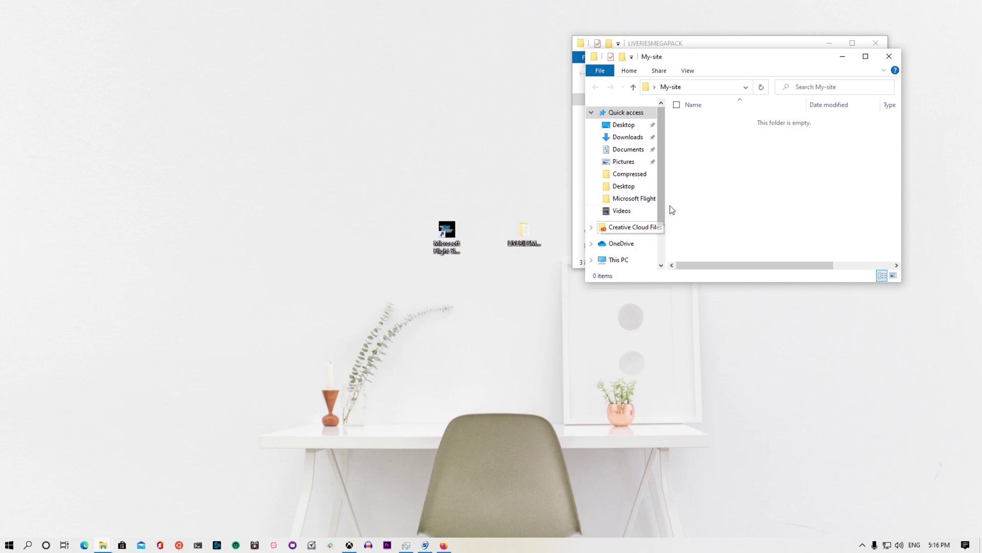
- Show the FSX 2020 (D:) drive in the second folder window, placed beside the LIVERIESMEGAPACK window and made taller
left_click_drag(662, 202, 665, 237)
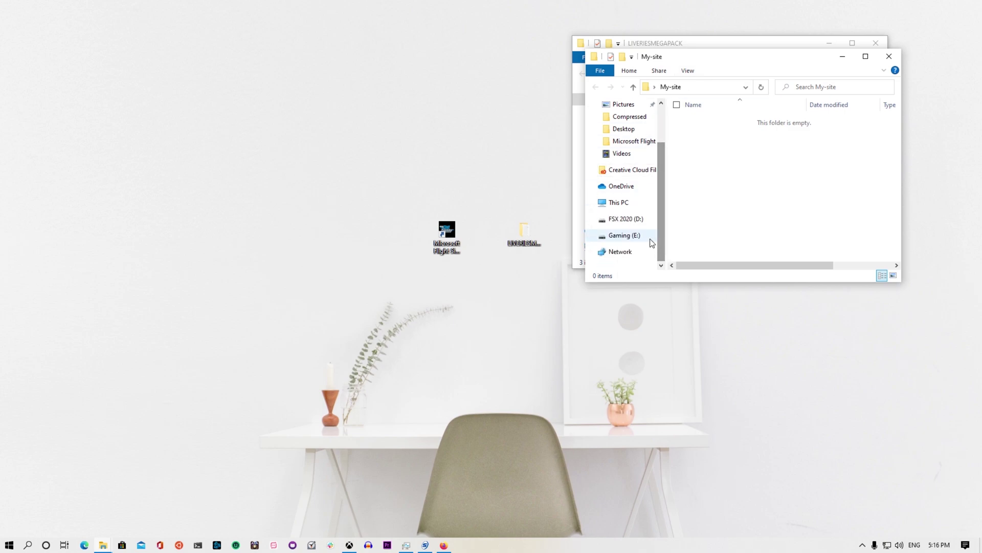
left_click(626, 220)
left_click_drag(773, 59, 368, 88)
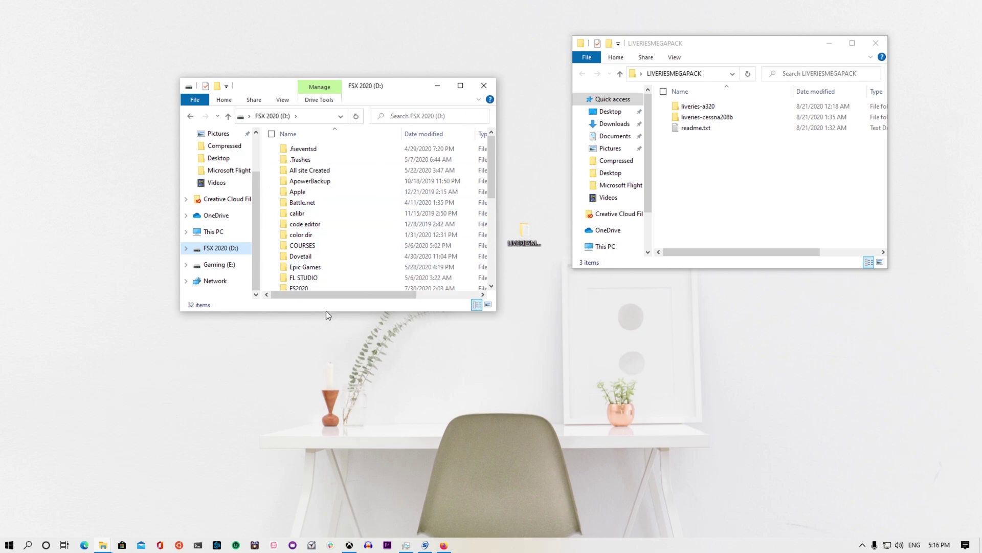
left_click_drag(328, 310, 339, 466)
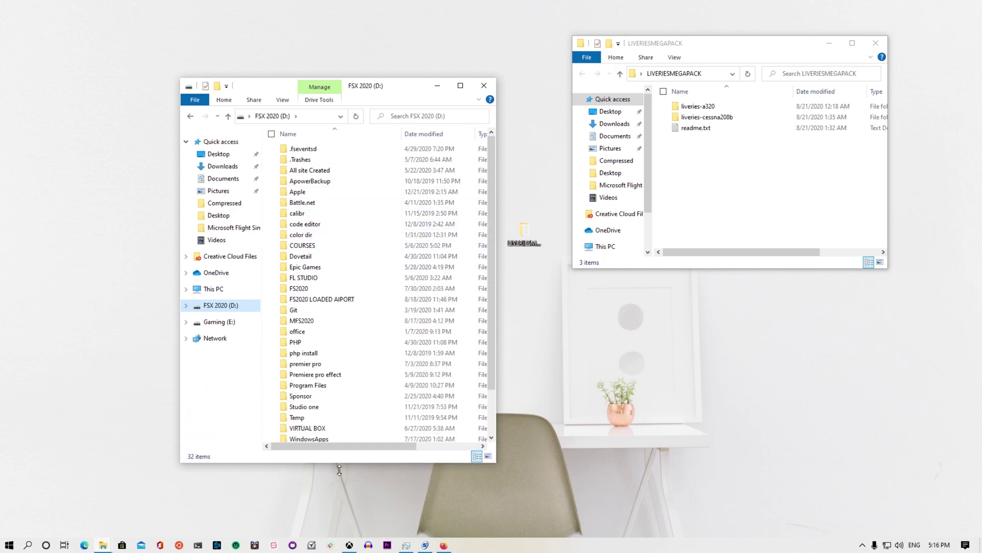
scroll(330, 372, "down", 2)
scroll(326, 382, "up", 2)
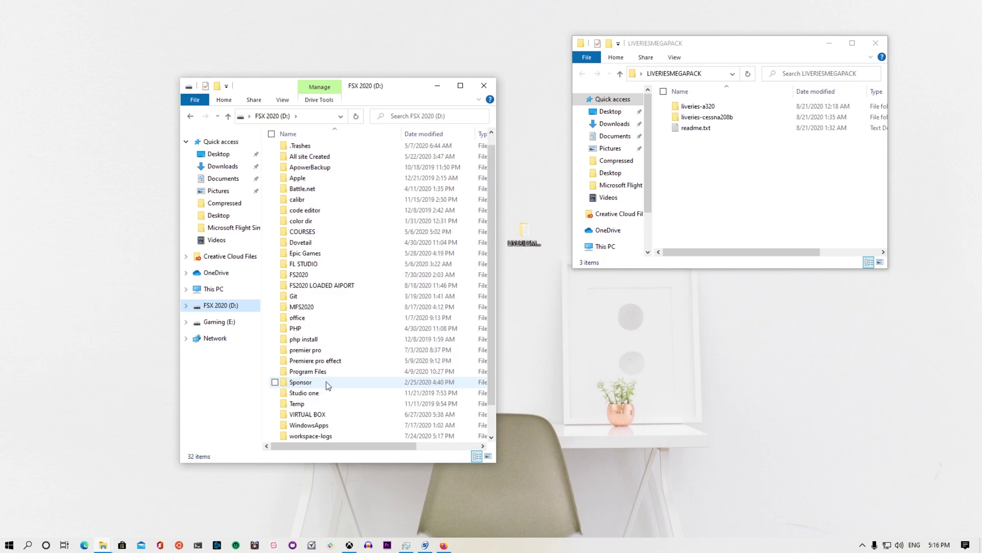
- Open the FS2020 folder on the Gaming (E:) drive under Steam, steamapps, common
left_click(233, 323)
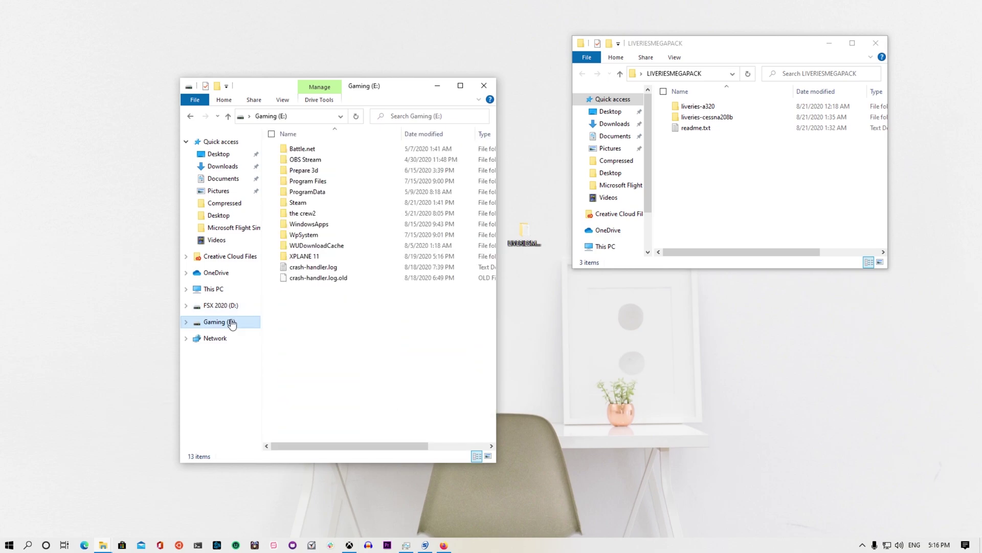
double_click(320, 203)
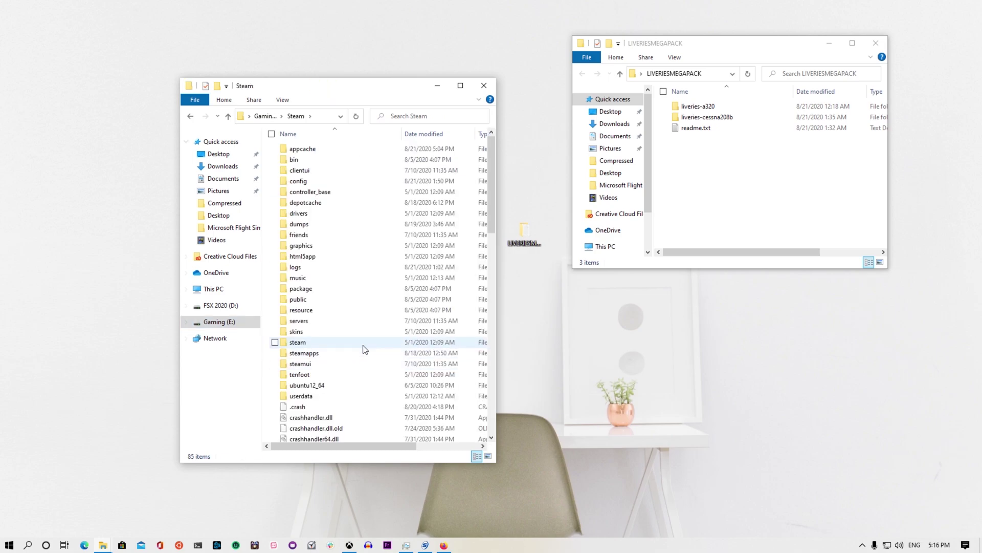
double_click(307, 353)
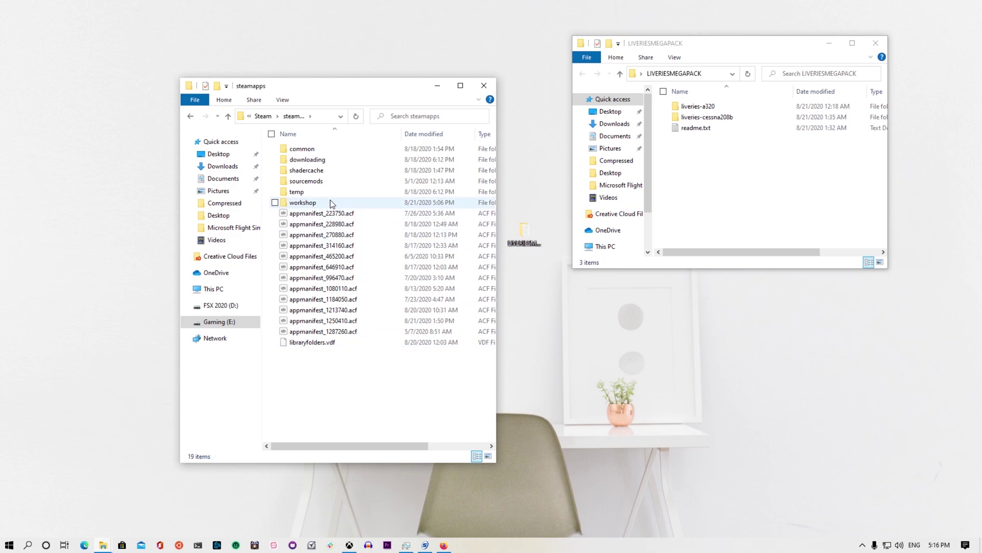
double_click(303, 149)
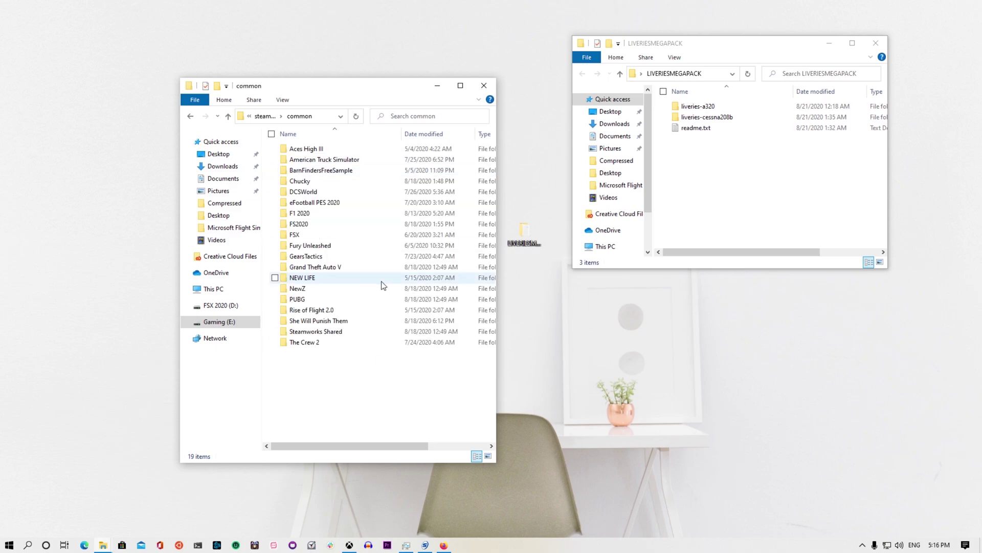
double_click(322, 223)
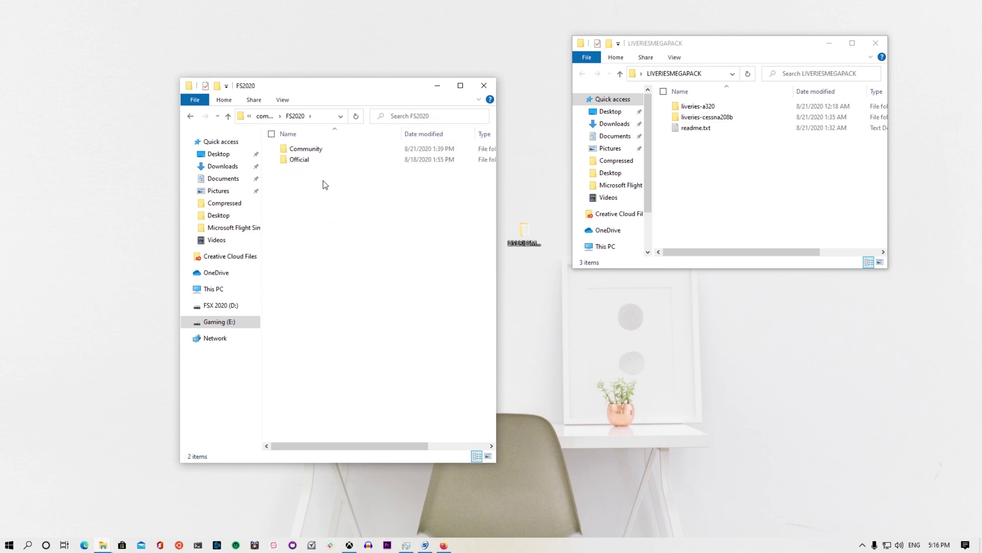
- Go back up to the root of Gaming (E:) and retrace the path through Steam, steamapps and common to FS2020
left_click(229, 117)
left_click(228, 118)
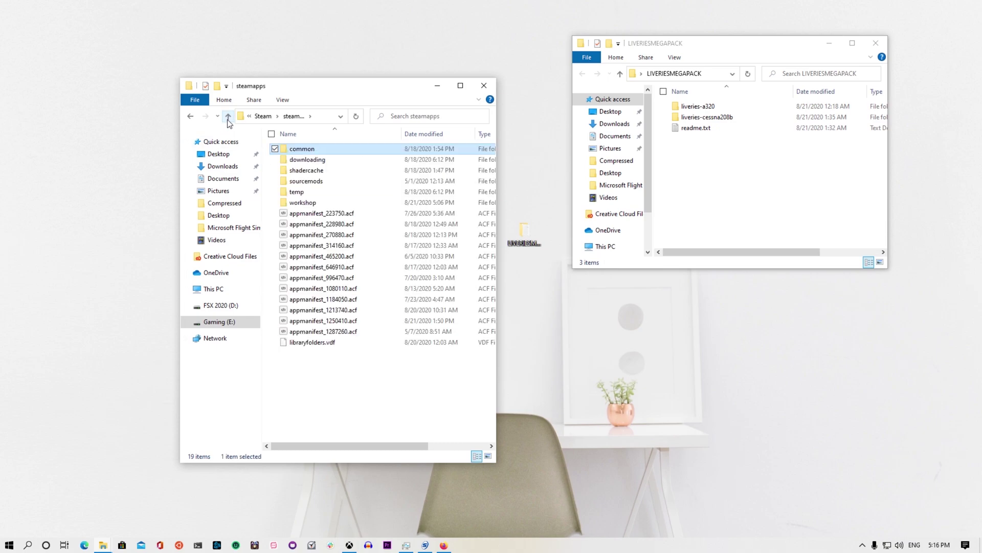
left_click(228, 118)
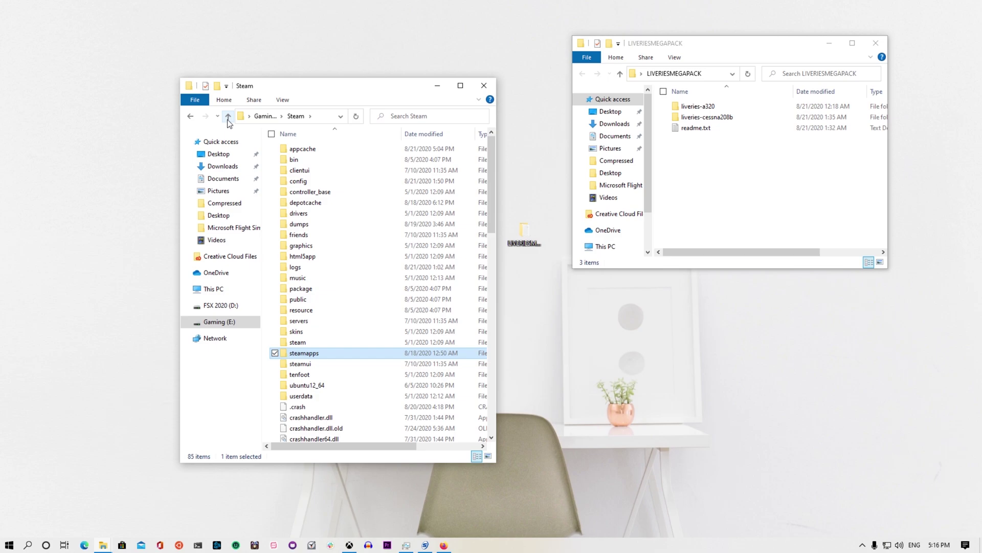
left_click(229, 118)
left_click(375, 398)
left_click(302, 202)
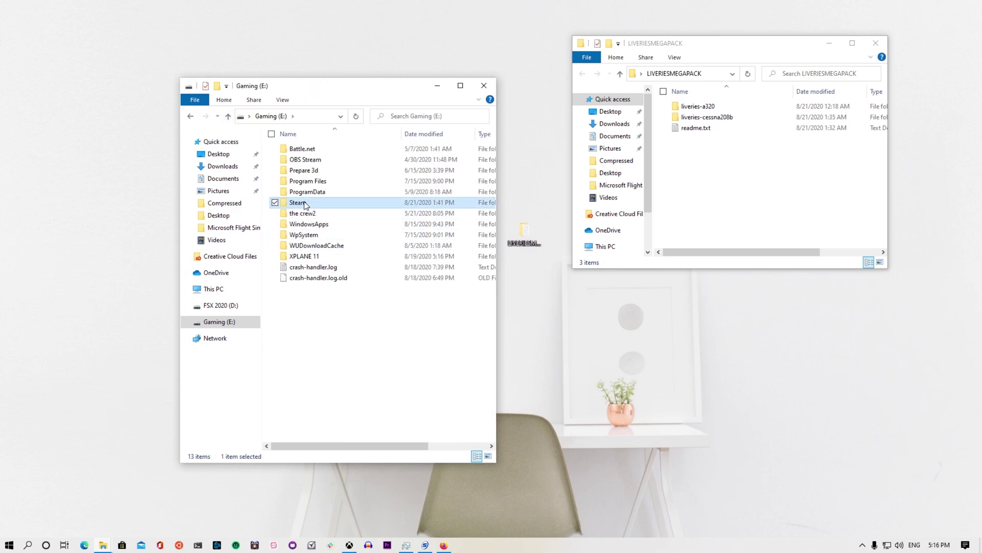
double_click(305, 205)
left_click(314, 356)
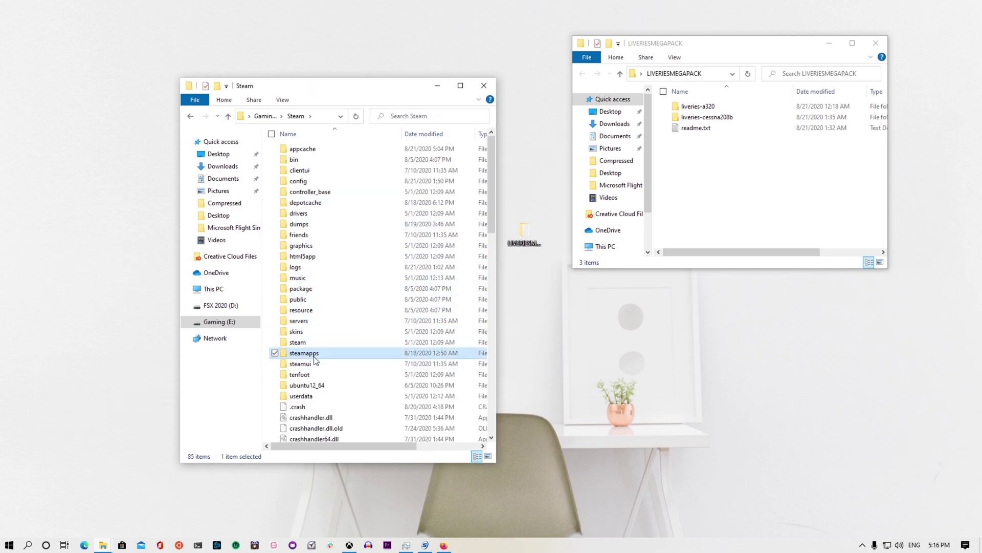
double_click(314, 357)
double_click(306, 149)
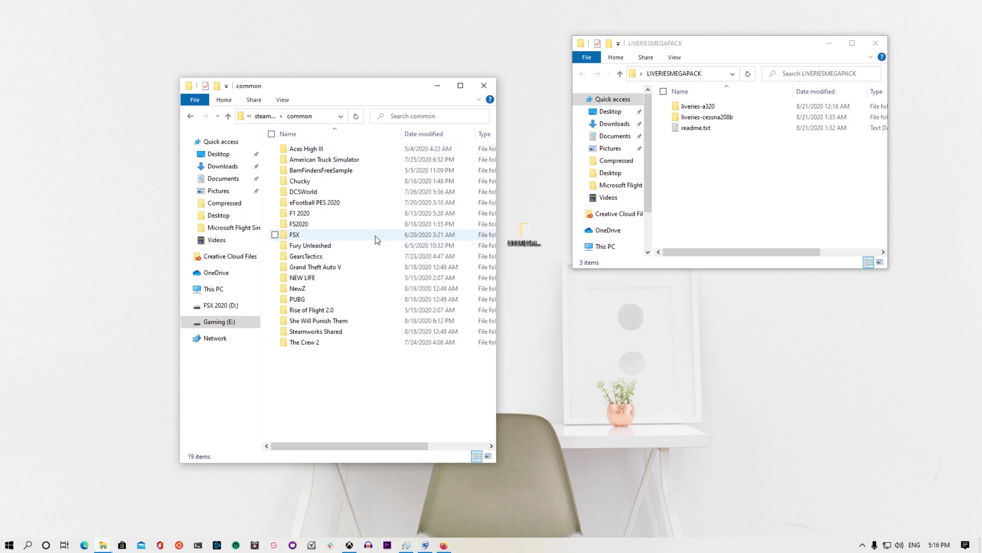
double_click(312, 227)
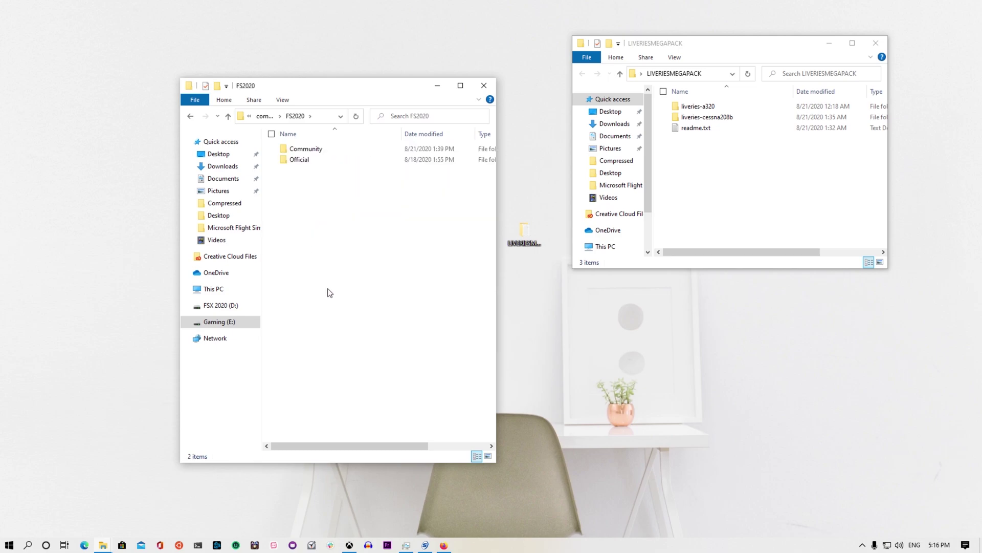
- Open the Community folder in FS2020, look inside its LIVERIESMEGAPACK subfolder and return to Community
double_click(320, 149)
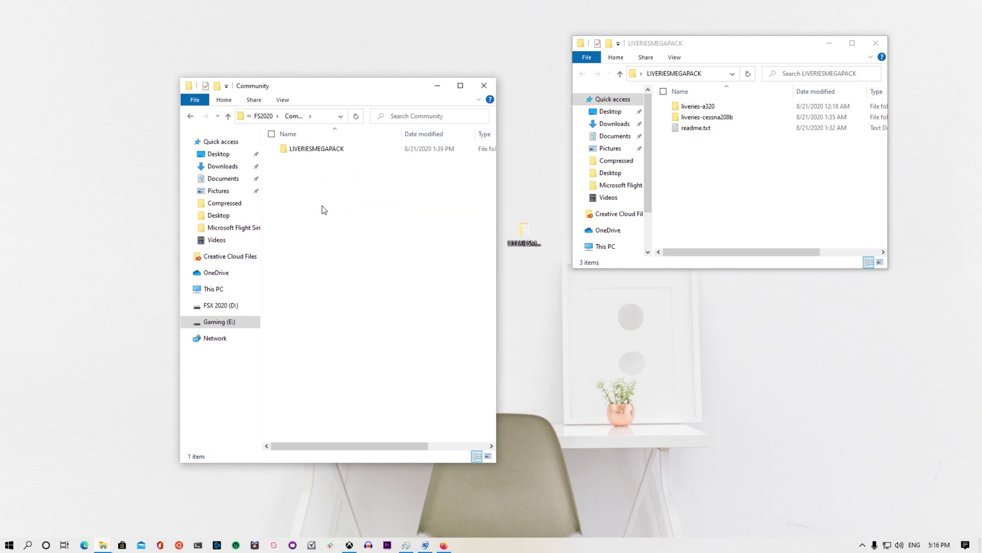
mouse_move(337, 93)
left_mouse_down()
mouse_move(440, 128)
mouse_move(334, 83)
left_mouse_up()
double_click(316, 142)
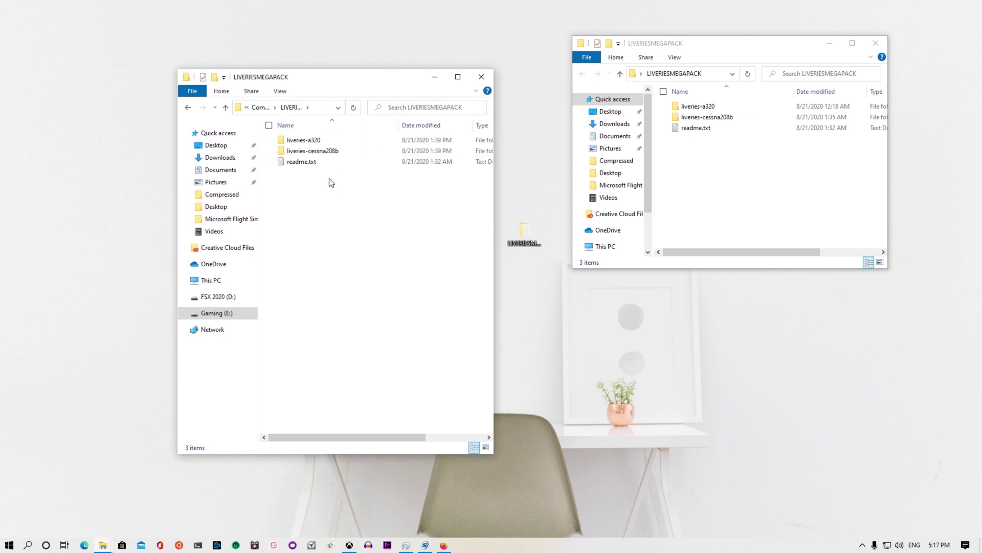
left_click(226, 108)
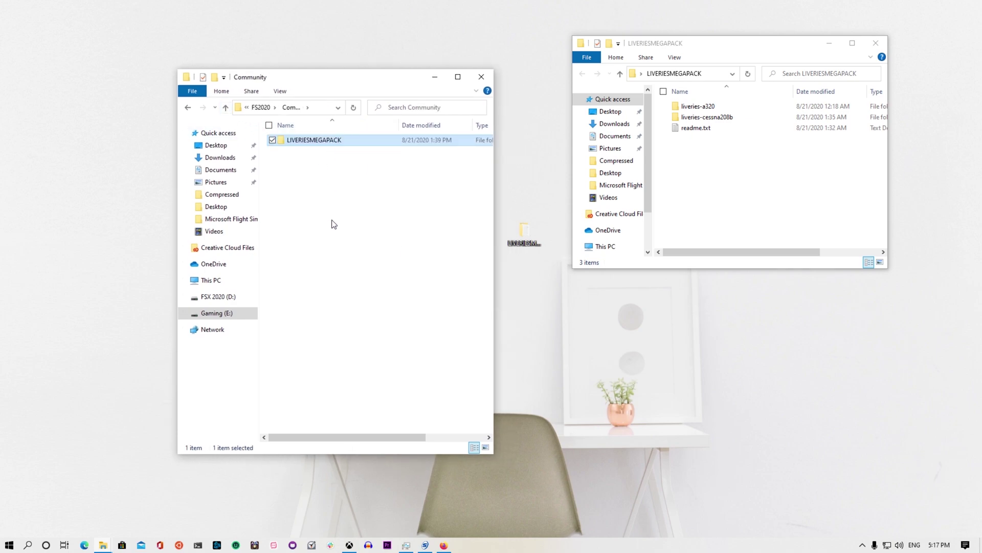
left_click(324, 175)
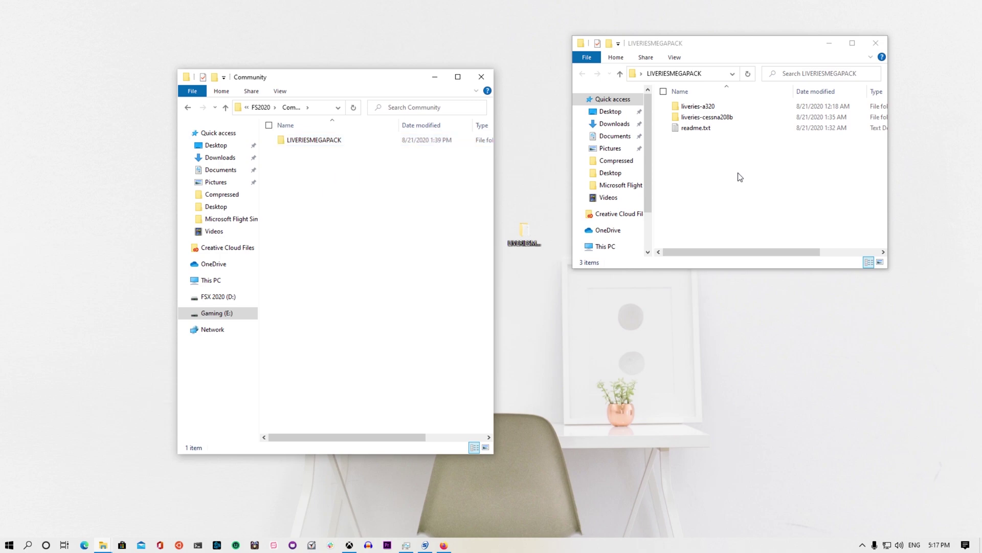
- Copy the liveries-a320 and liveries-cessna208b folders from the desktop LIVERIESMEGAPACK folder into the Community folder
left_click(695, 119)
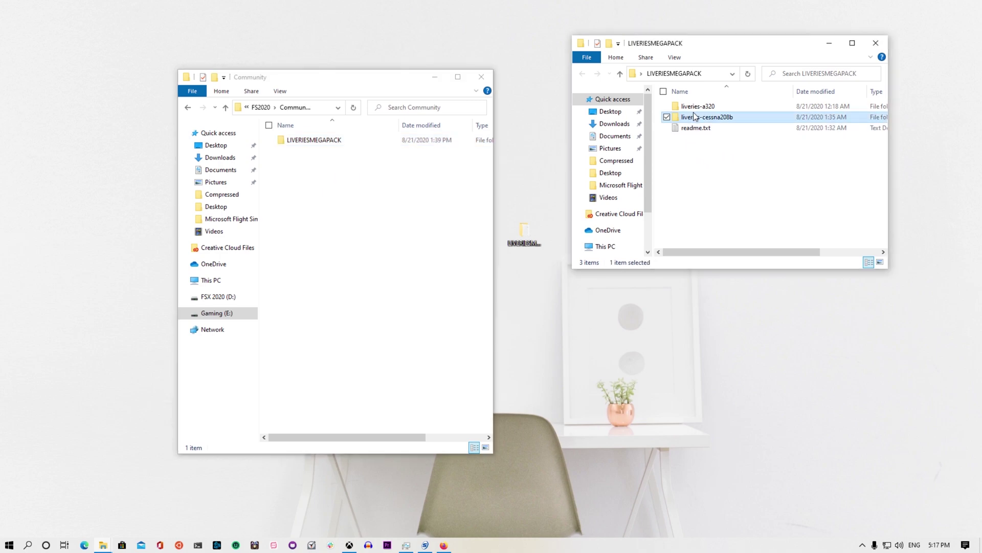
left_click(695, 107, "ctrl")
left_click_drag(695, 106, 307, 251)
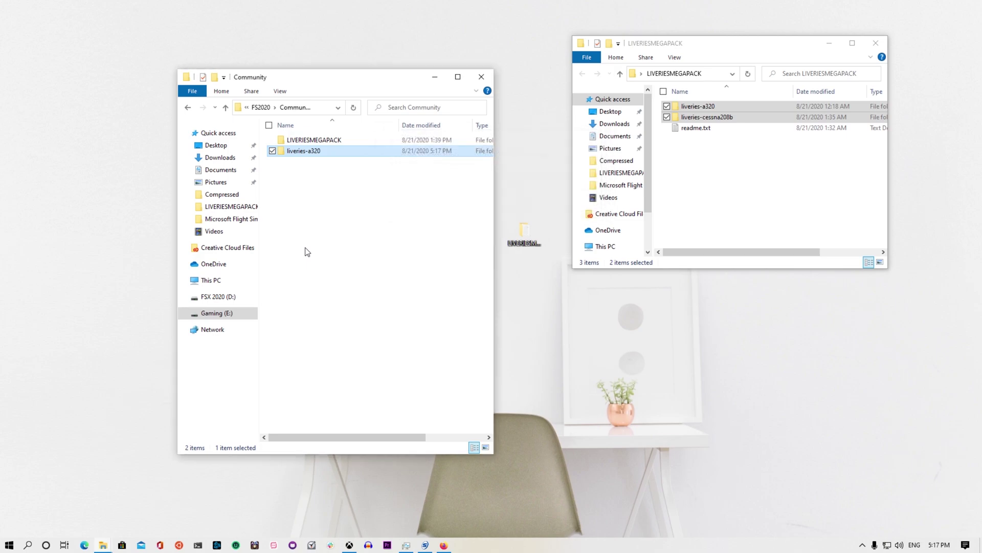
left_click(313, 190)
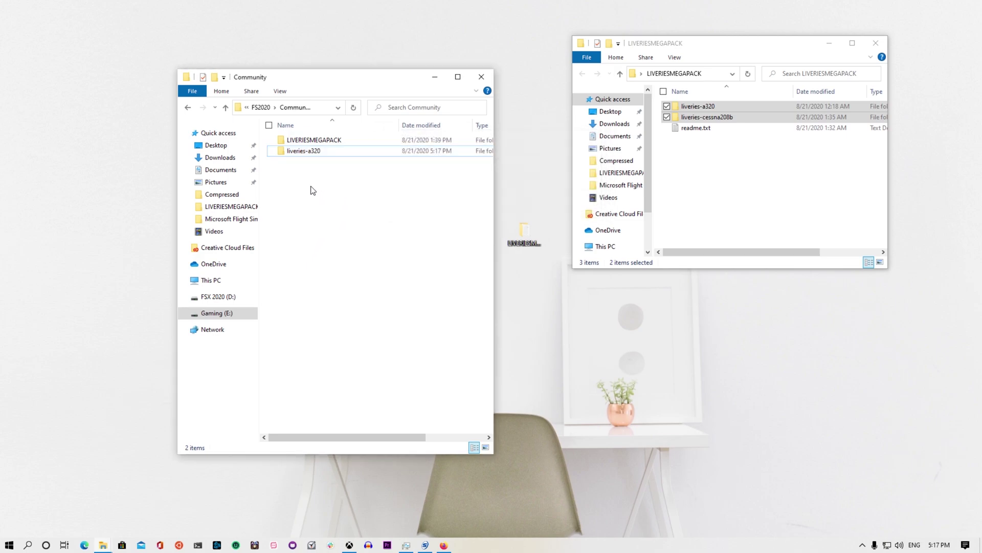
- Permanently delete the old LIVERIESMEGAPACK folder from the Community folder
left_click(320, 143)
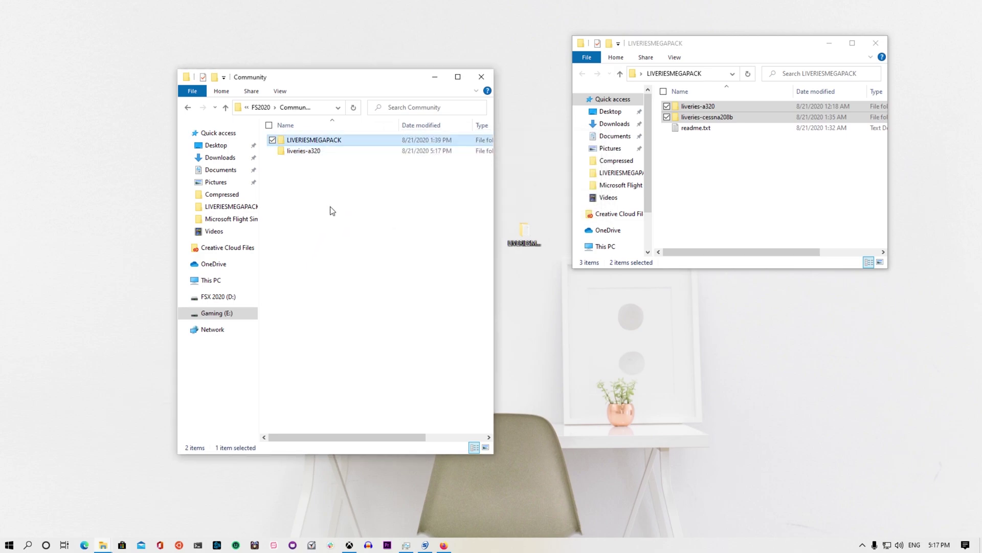
key("shift+Delete")
key("Return")
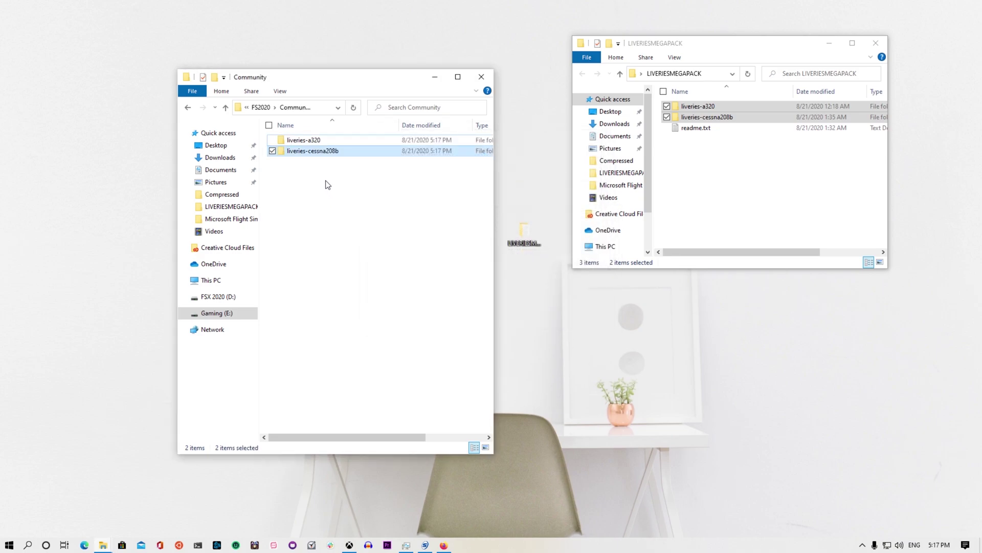
- Look inside the copied liveries-cessna208b folder, then the liveries-a320 folder in Community
left_click(328, 185)
double_click(313, 151)
key("alt+Left")
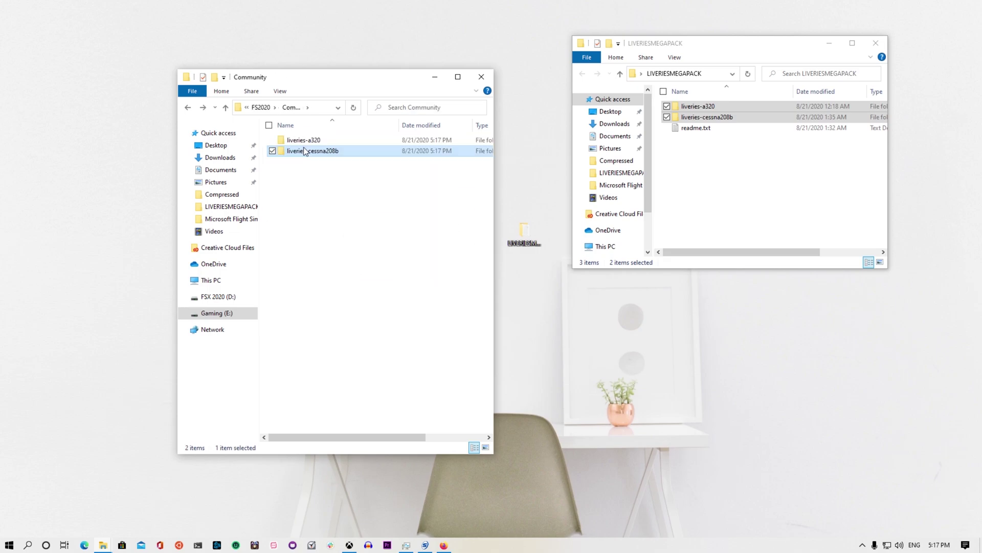
double_click(303, 141)
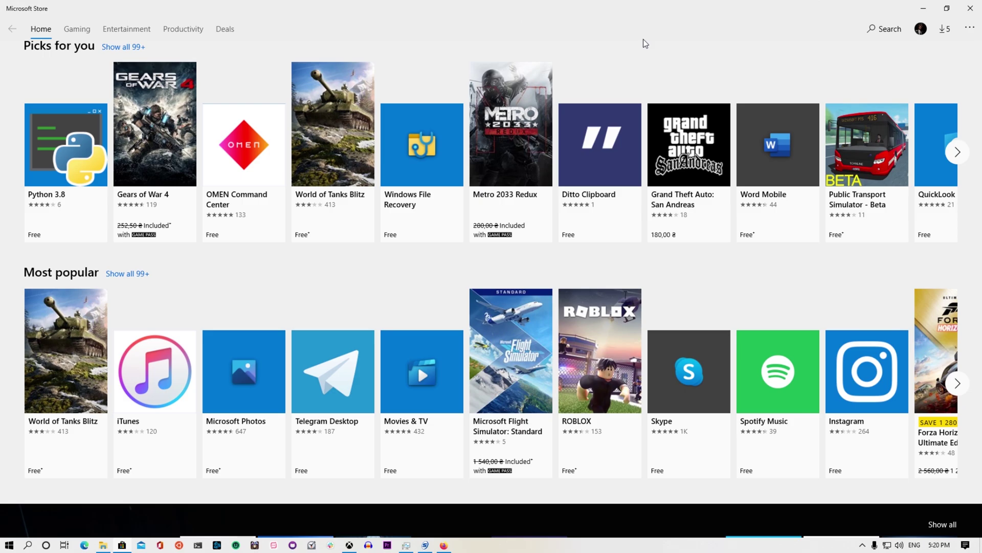
- Minimize the Microsoft Store and open the AppData folder by running appdata
left_click(924, 10)
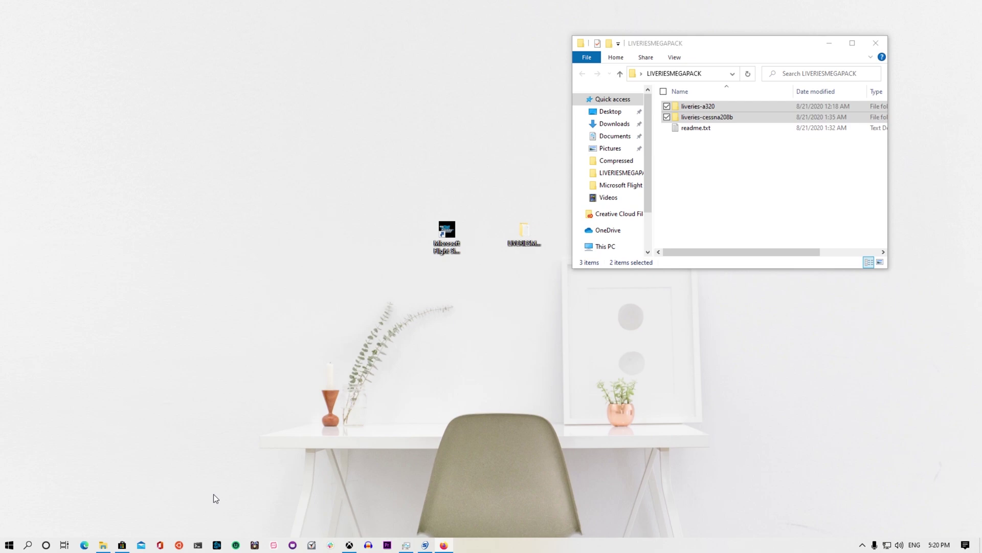
key("super+r")
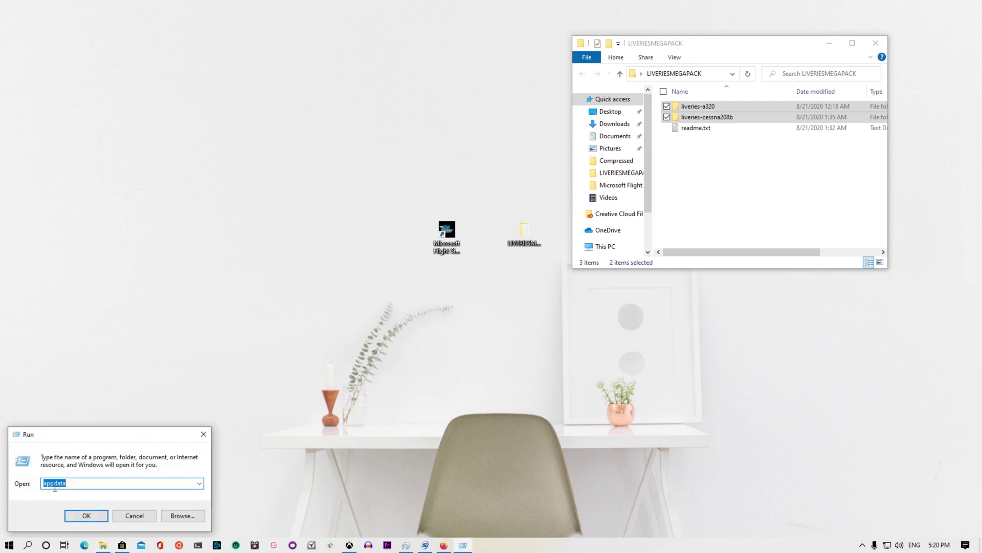
left_click(84, 516)
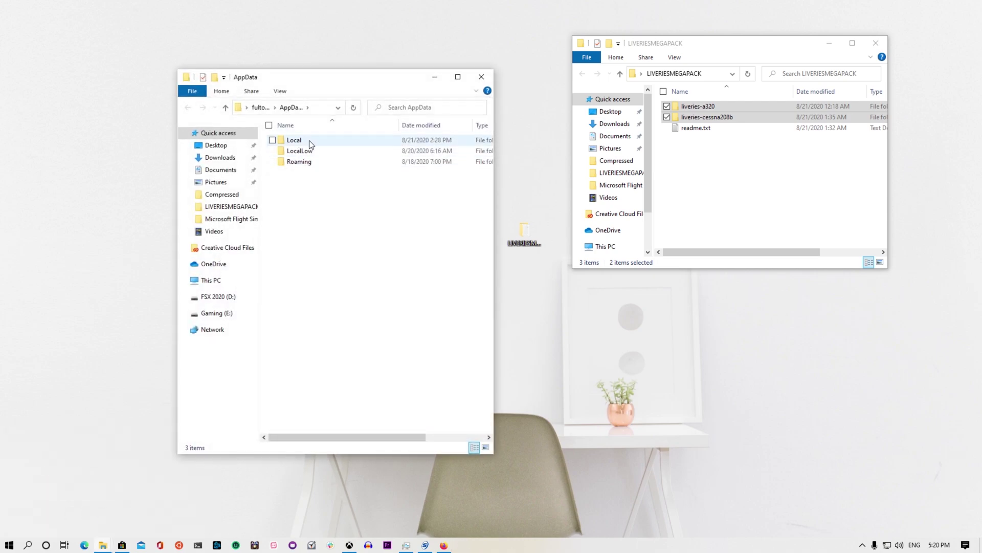
- Go through Local and Packages in AppData and open the Microsoft.FlightSimulator_8wekyb3d8bbwe folder
double_click(310, 145)
scroll(338, 309, "down", 5)
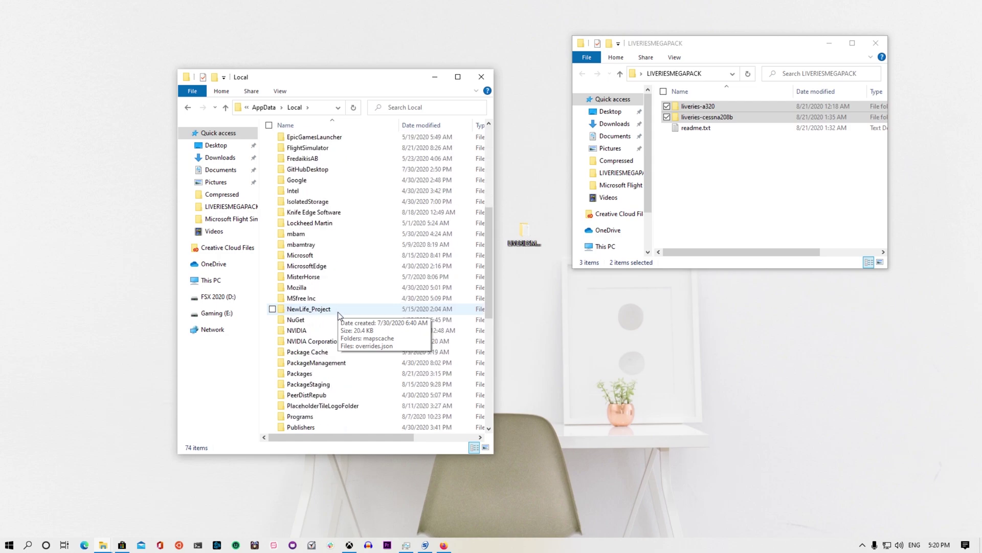
double_click(313, 375)
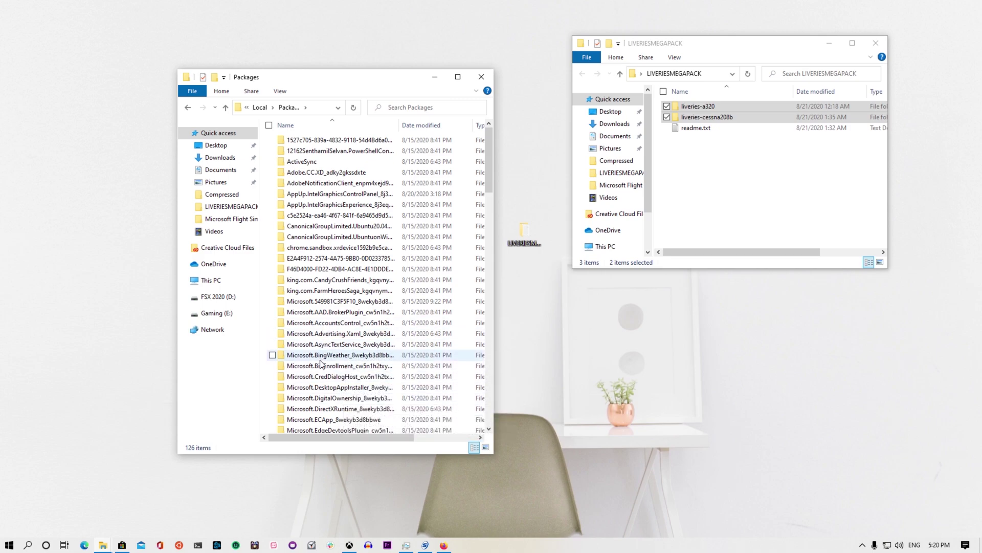
scroll(322, 404, "down", 1)
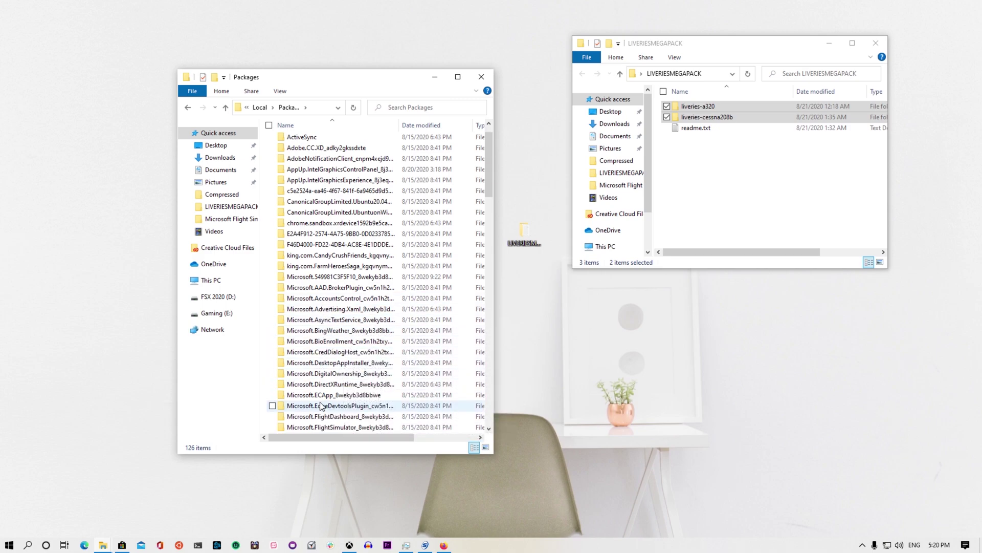
double_click(347, 427)
- Open the Packages folder inside the flight simulator's LocalCache folder
double_click(301, 162)
left_click(225, 107)
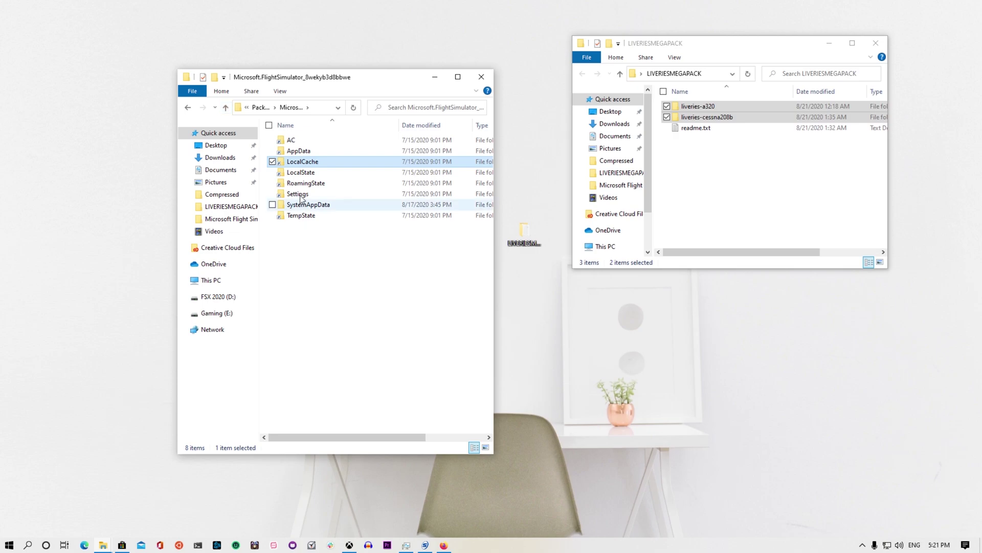
double_click(302, 162)
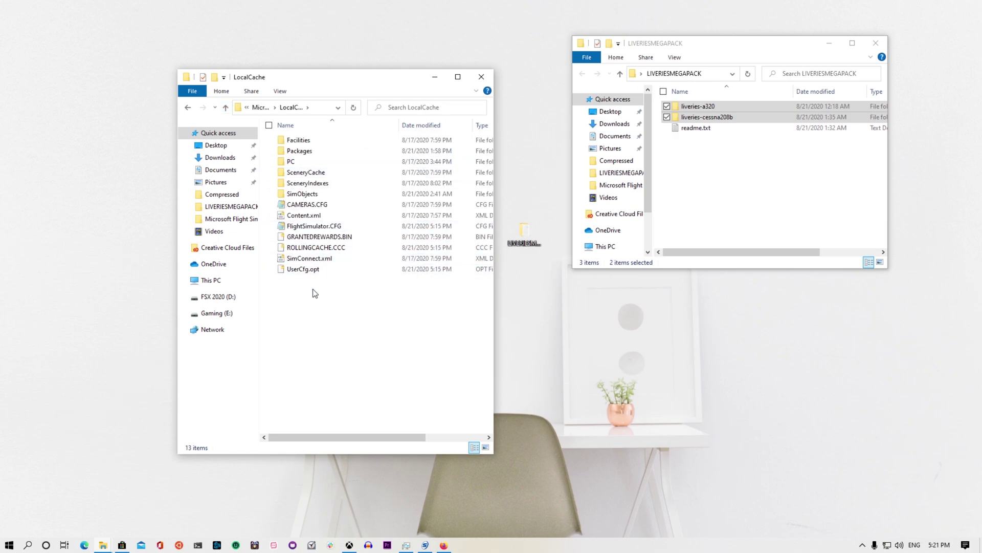
double_click(300, 151)
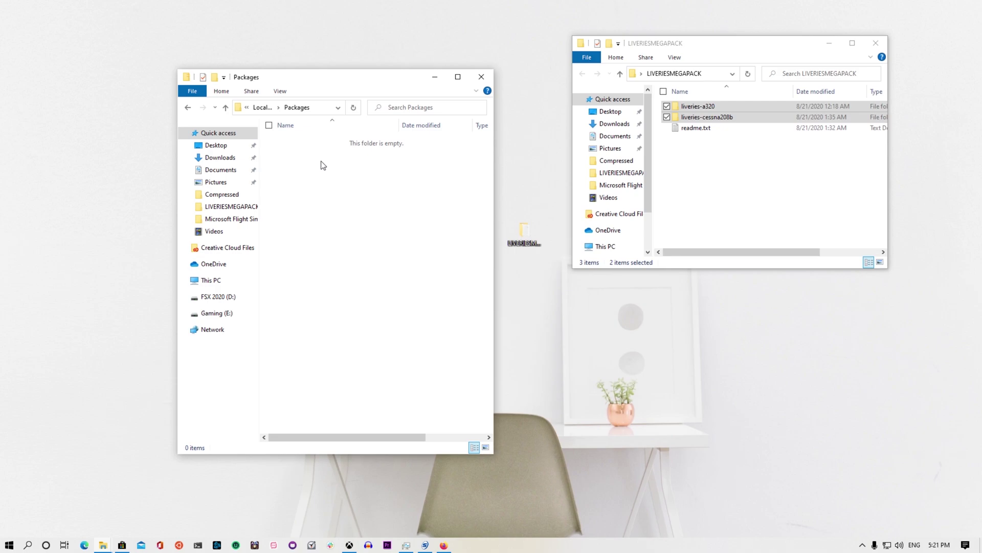
left_click(815, 187)
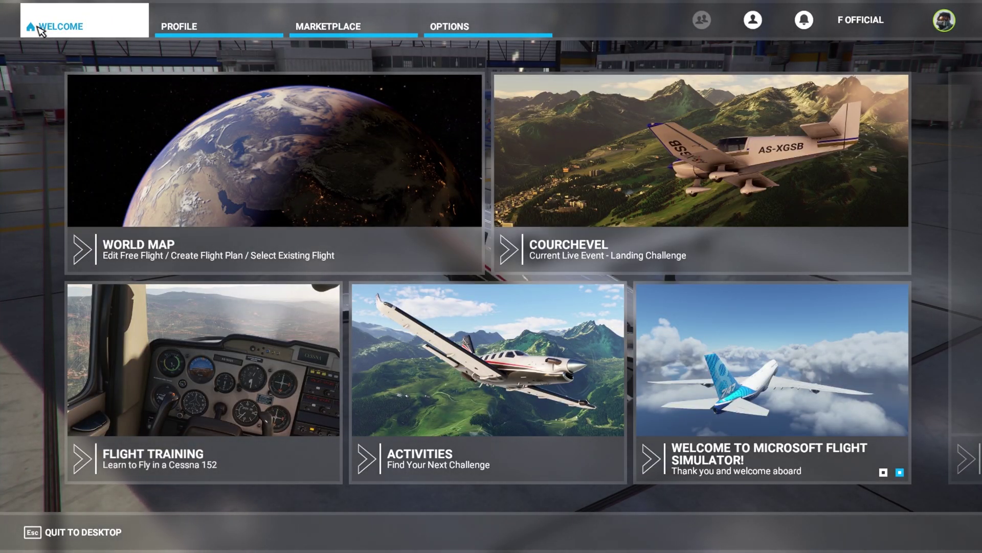
- In Microsoft Flight Simulator, open My Hangar from the profile and change the aircraft to the Airbus A320neo
left_click(220, 27)
left_click(486, 169)
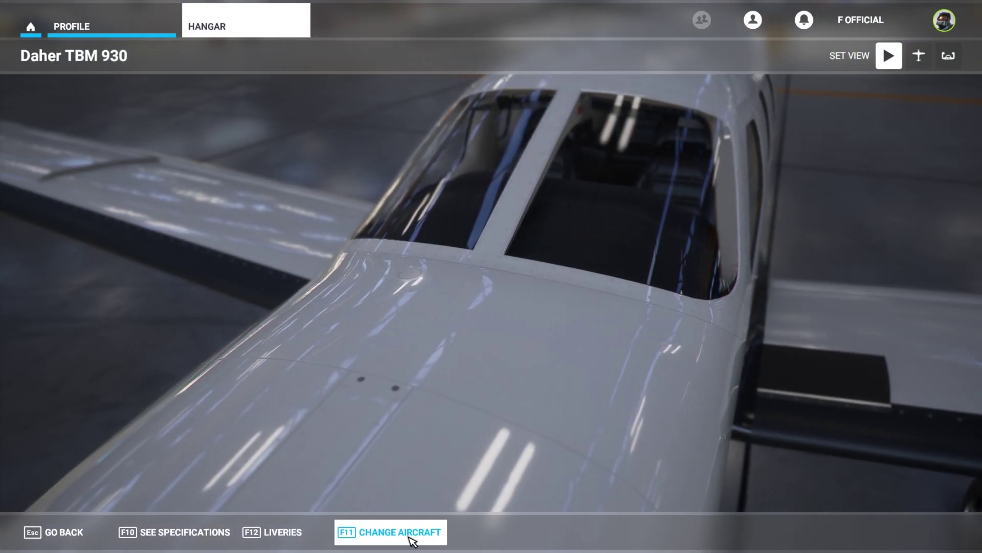
left_click(413, 541)
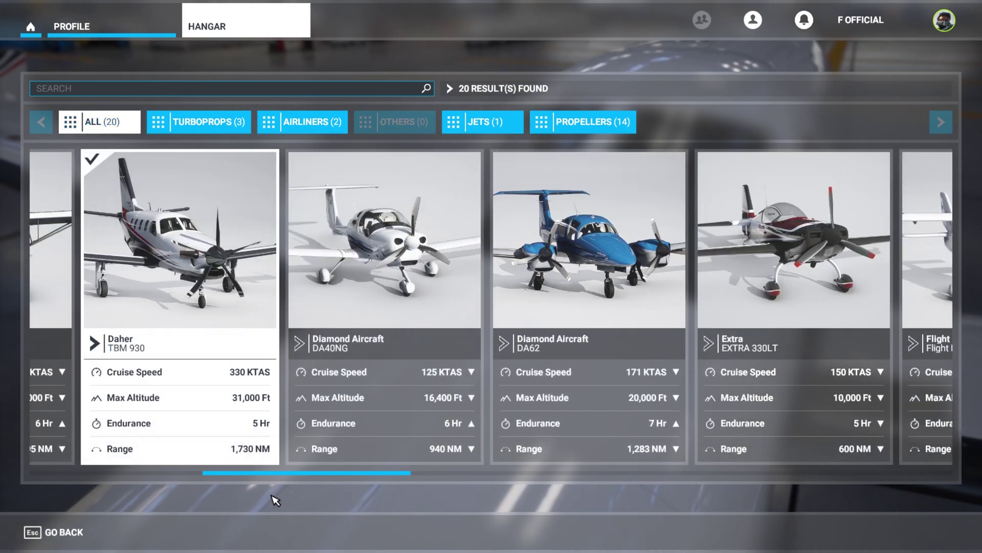
left_click_drag(274, 478, 55, 479)
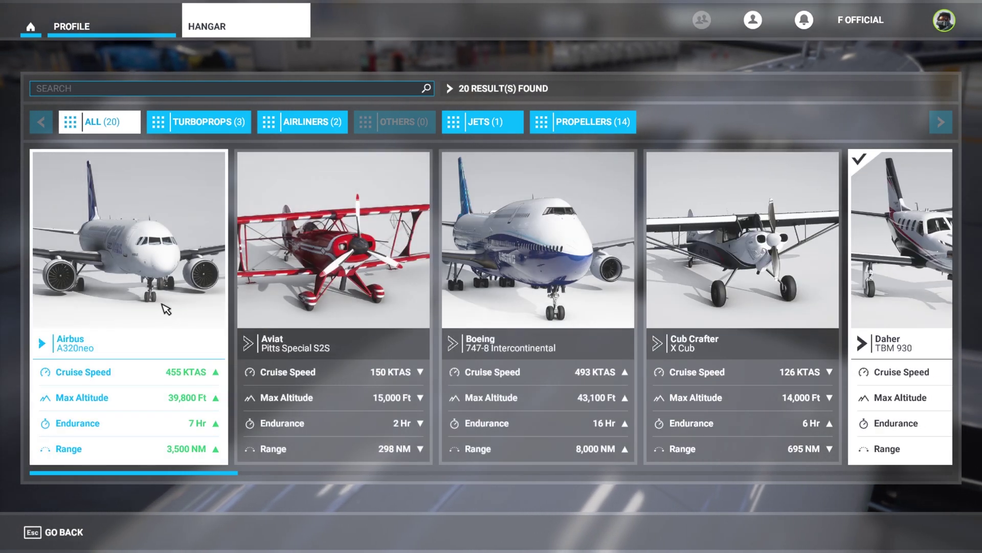
left_click(157, 279)
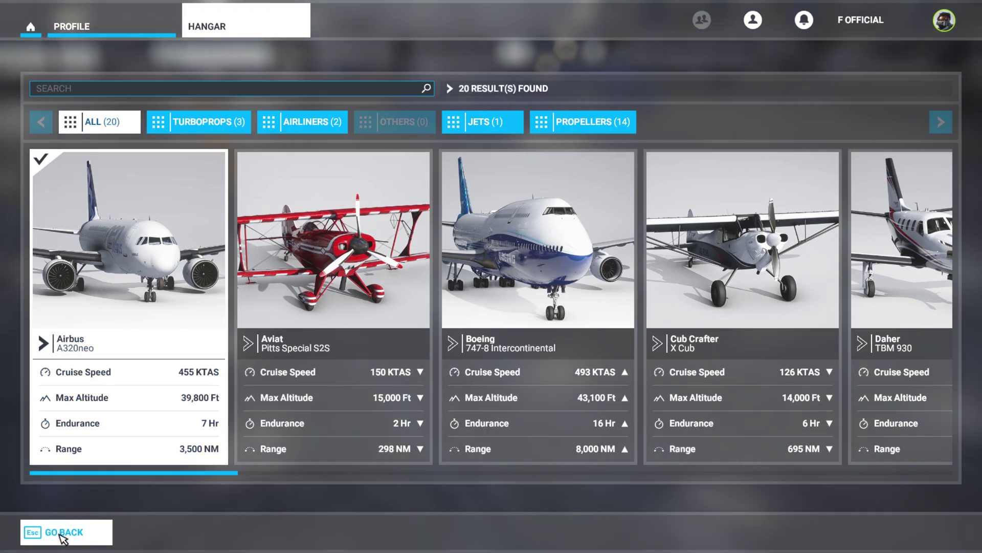
left_click(62, 534)
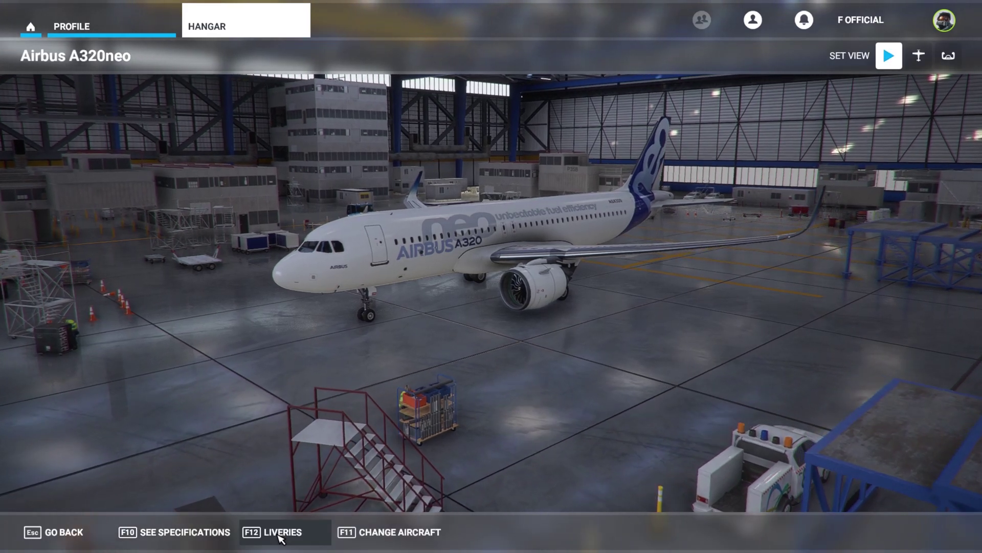
- Check the liveries offered for the Airbus A320neo and return to the Welcome screen
left_click(283, 535)
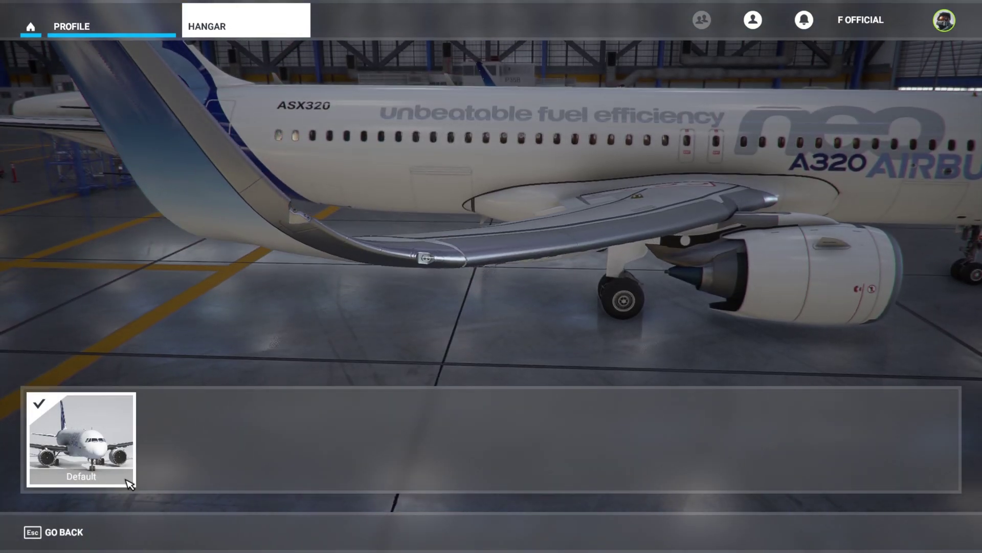
left_click(64, 532)
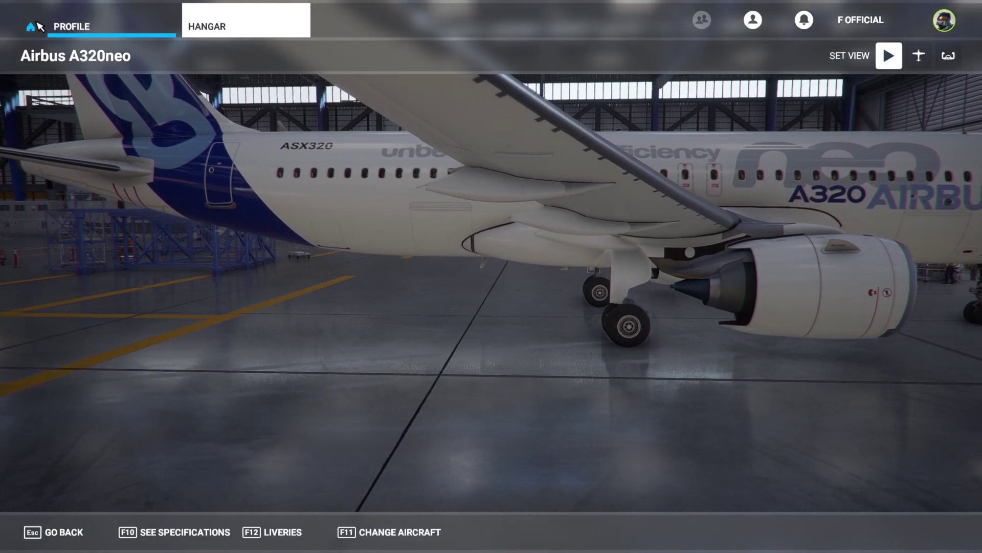
left_click(30, 28)
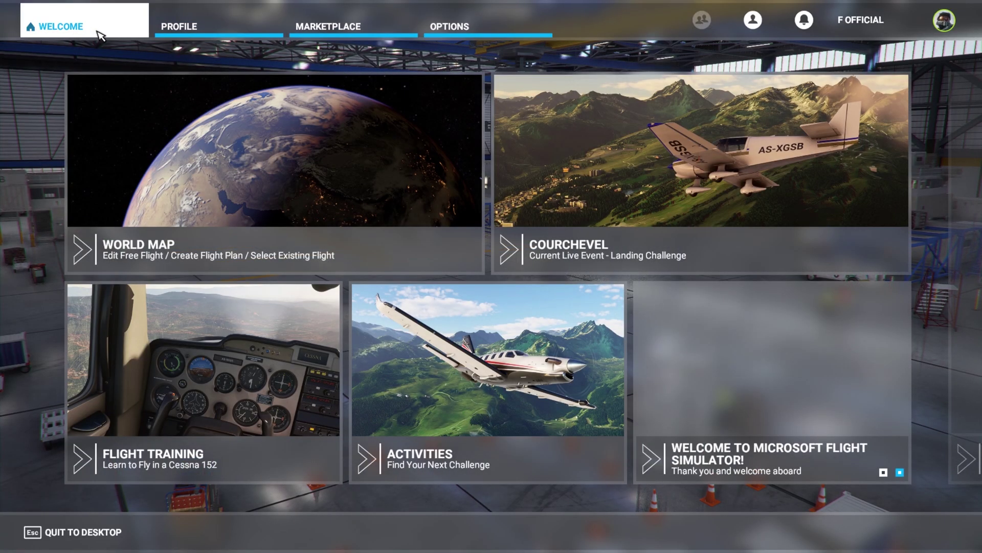
- Reopen My Hangar from the profile, view the aircraft selection and go back to the Airbus A320neo
left_click(213, 32)
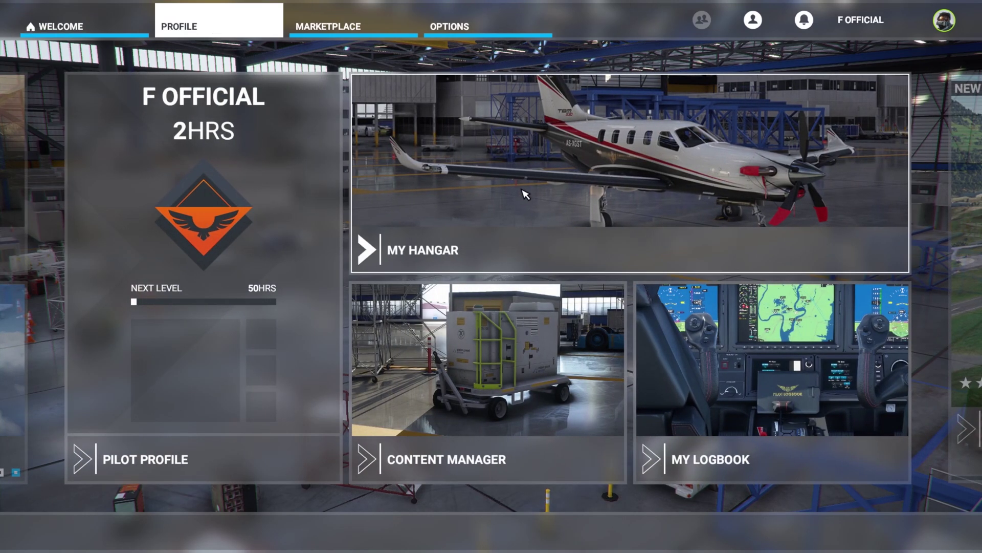
left_click(522, 193)
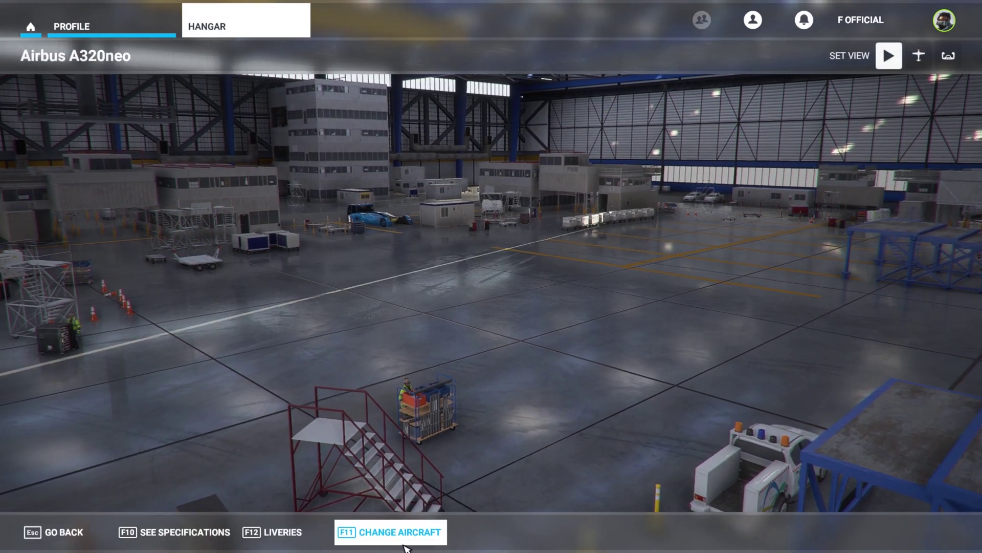
left_click(392, 532)
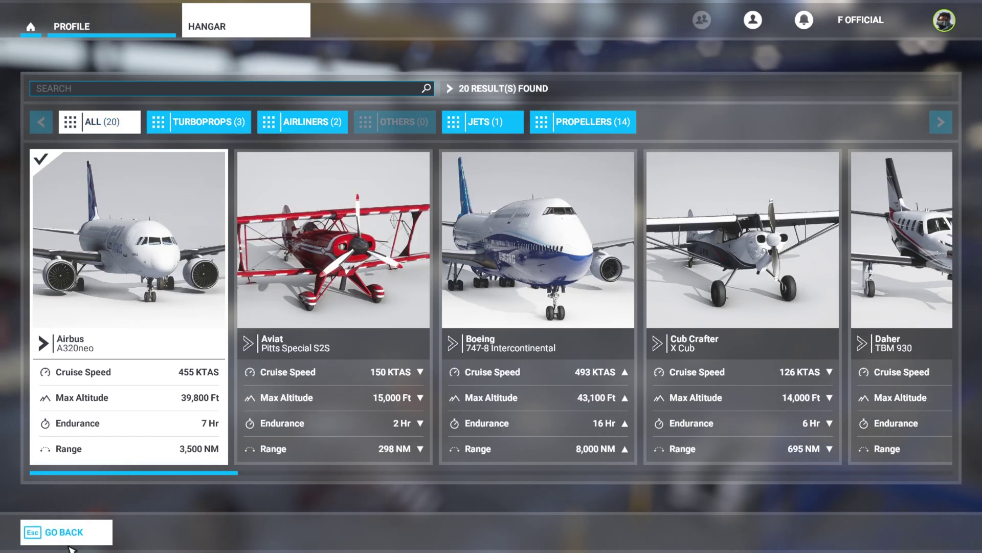
left_click(82, 545)
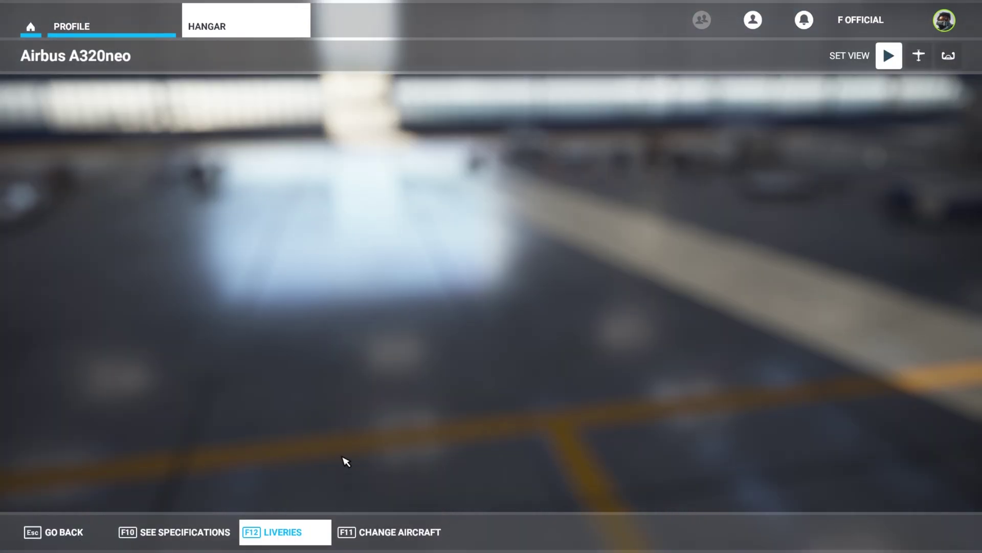
- Apply the Air Canada livery to the Airbus A320neo in the hangar
left_click(281, 535)
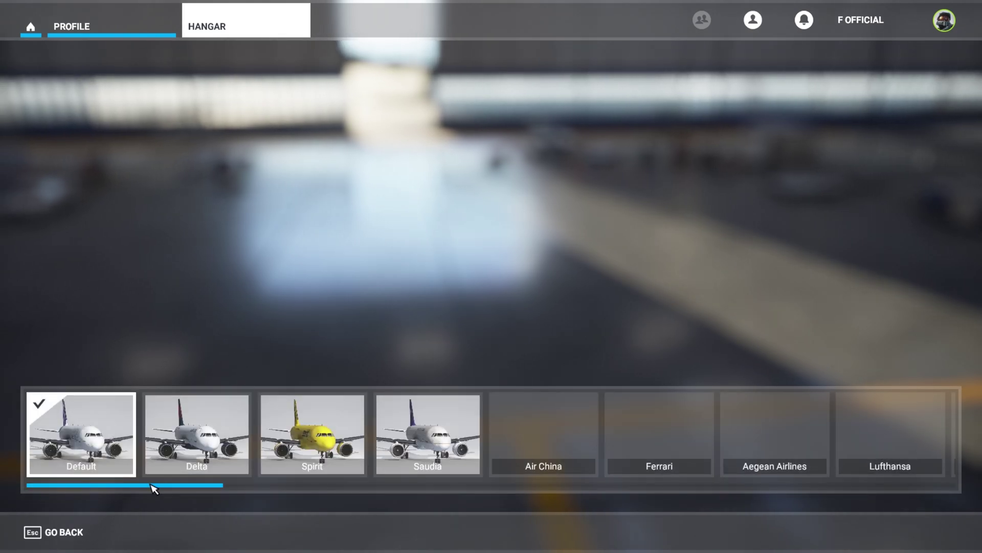
left_click_drag(200, 494, 337, 494)
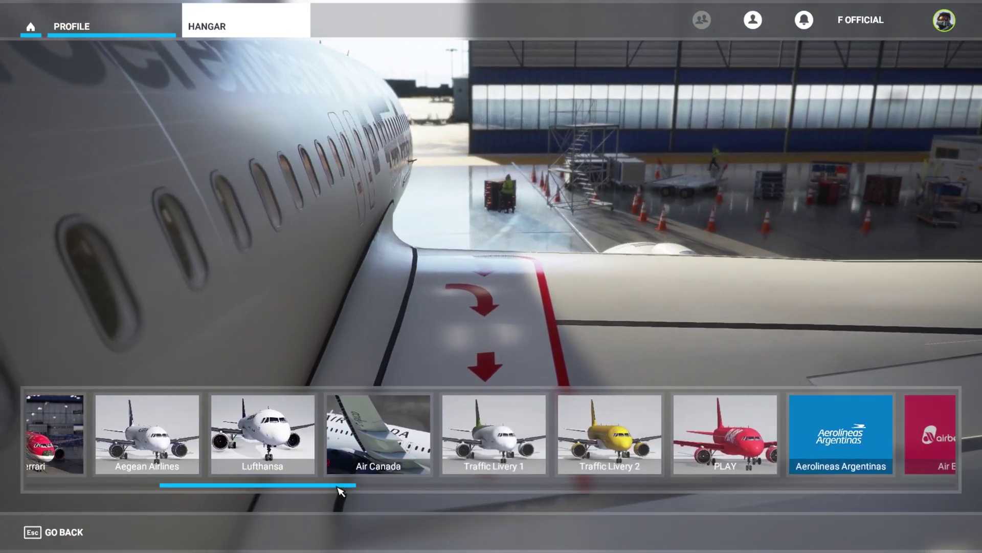
left_click(364, 441)
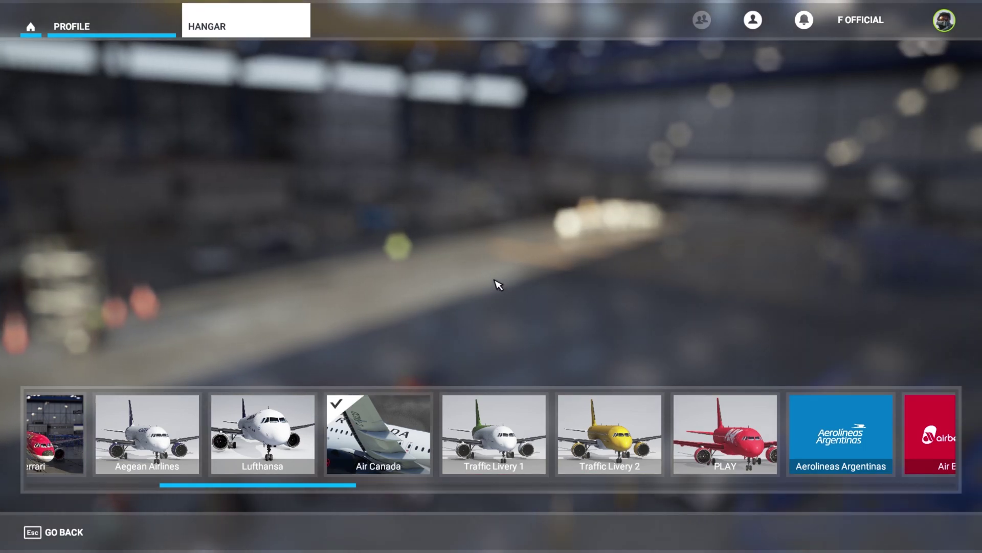